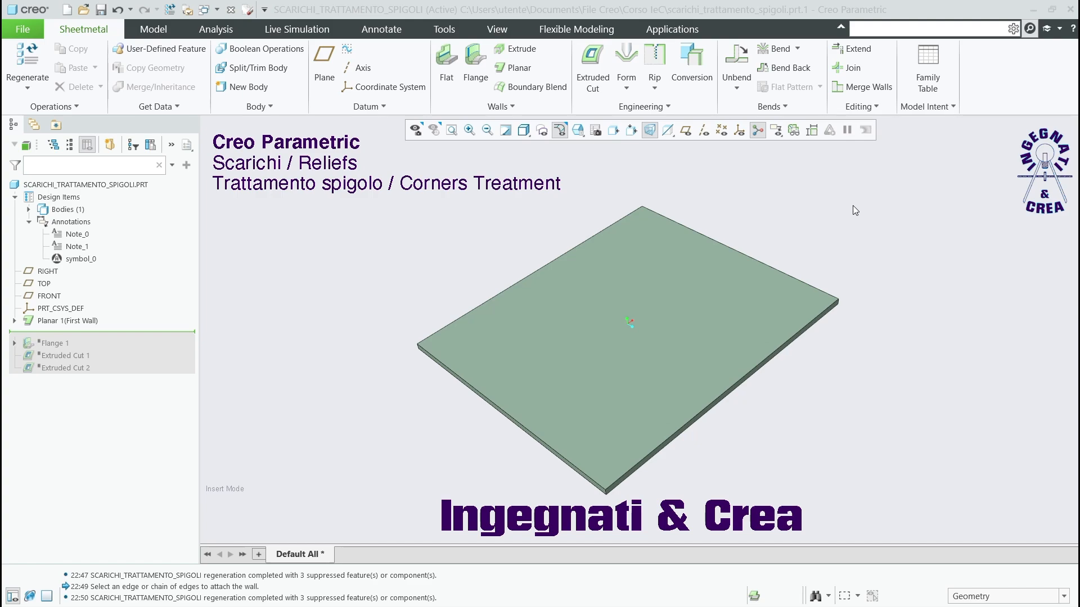
# Start a flange wall along the plate's two adjacent far edges, chaining the second edge to the first.
pyautogui.click(835, 209)
pyautogui.middleClick(827, 194)
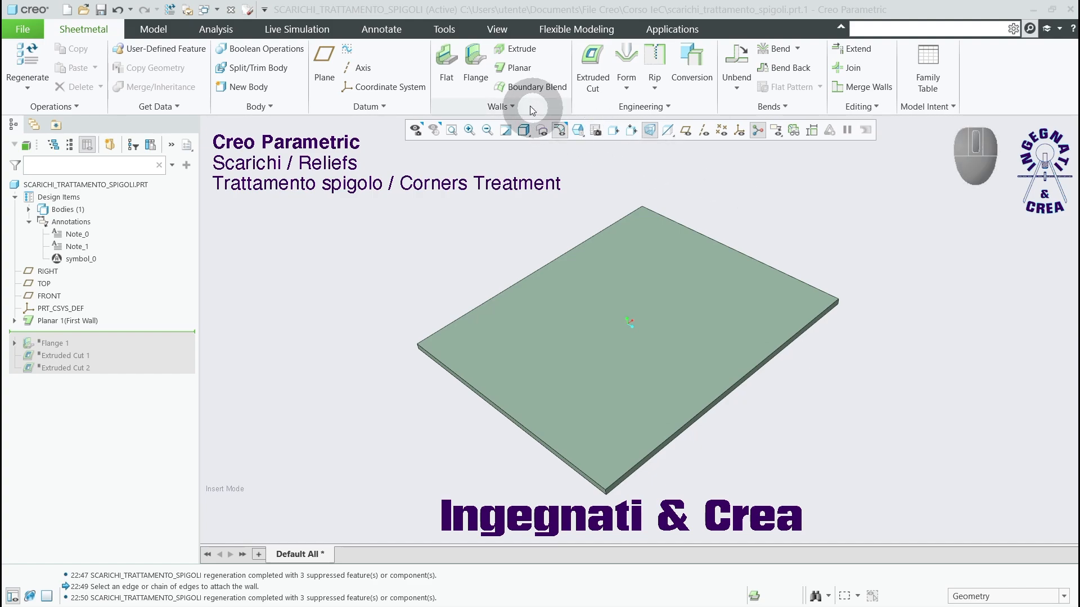
pyautogui.click(479, 62)
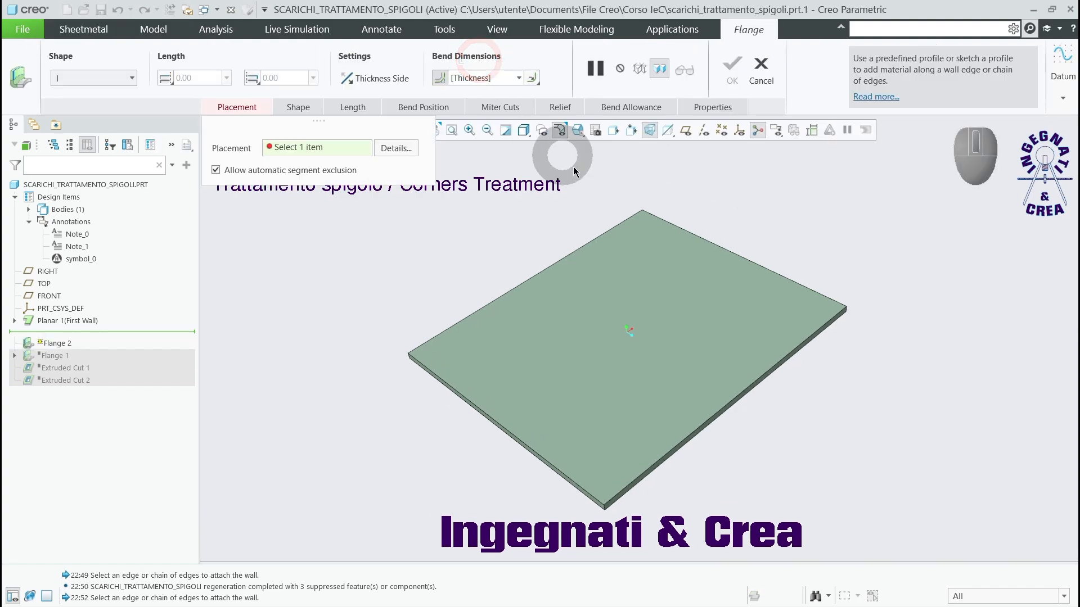
pyautogui.click(662, 231)
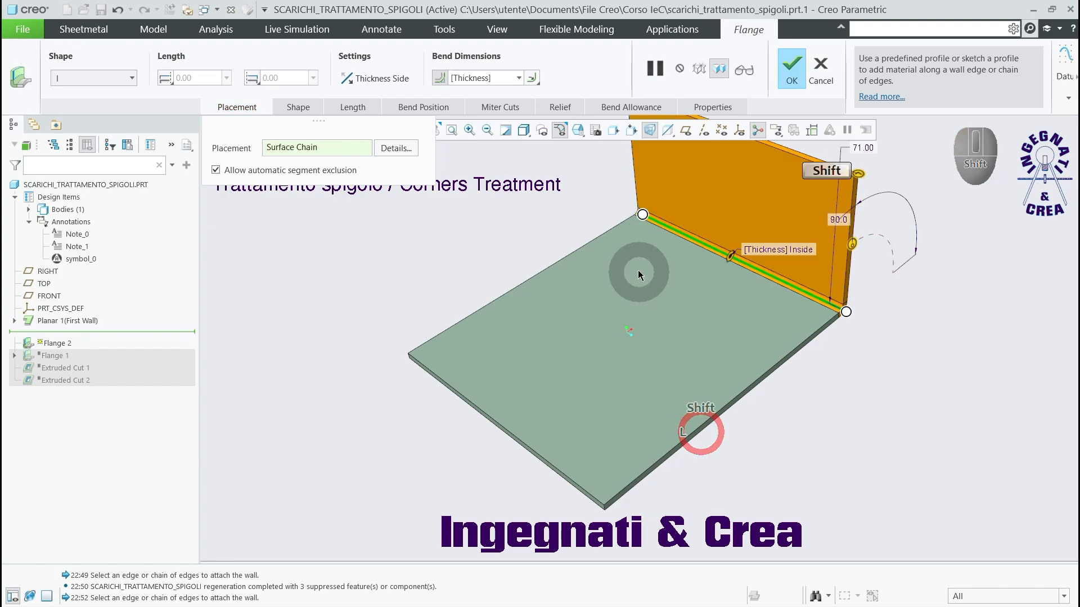
pyautogui.keyDown('shift'); pyautogui.click(598, 237); pyautogui.keyUp('shift')
pyautogui.scroll(2, 609, 364)
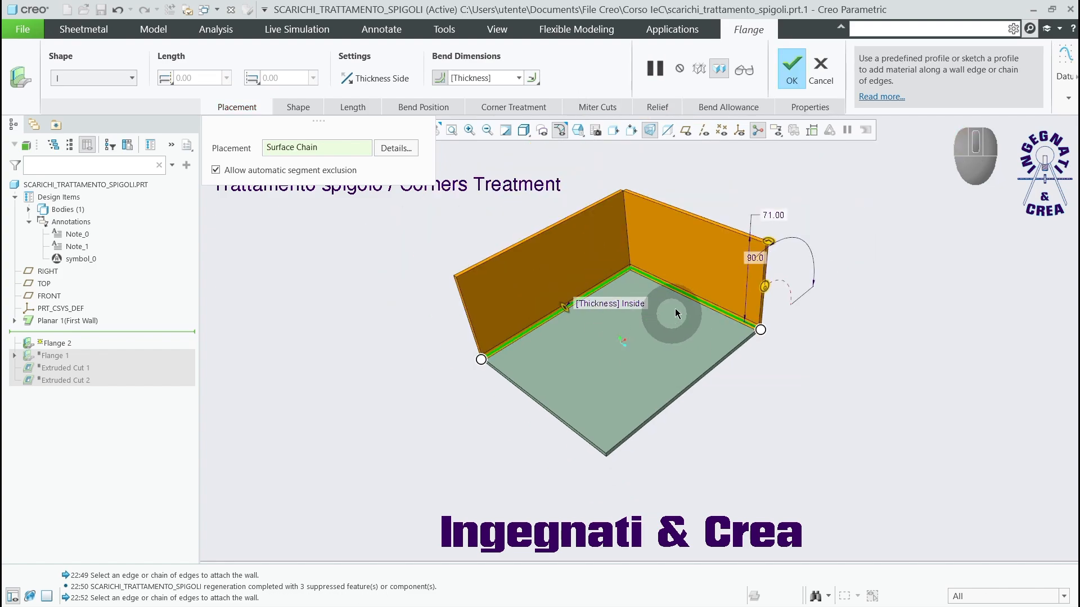
pyautogui.scroll(-2, 691, 295)
pyautogui.scroll(2, 692, 299)
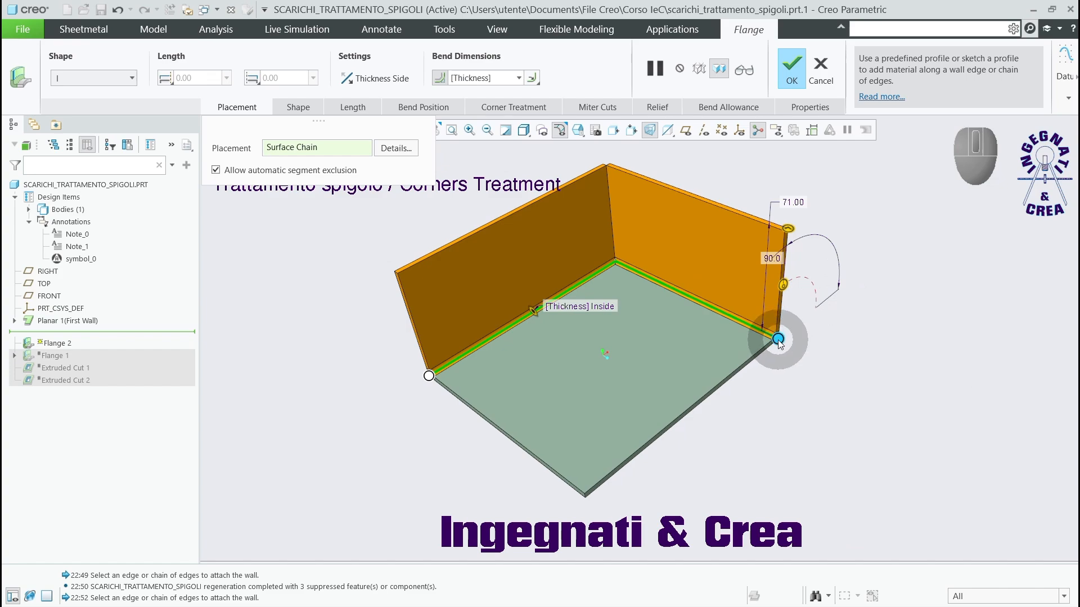
# Shorten both ends of the flange chain by about 40.6 on one edge and about 64 on the other.
pyautogui.moveTo(777, 338); pyautogui.dragTo(721, 312)
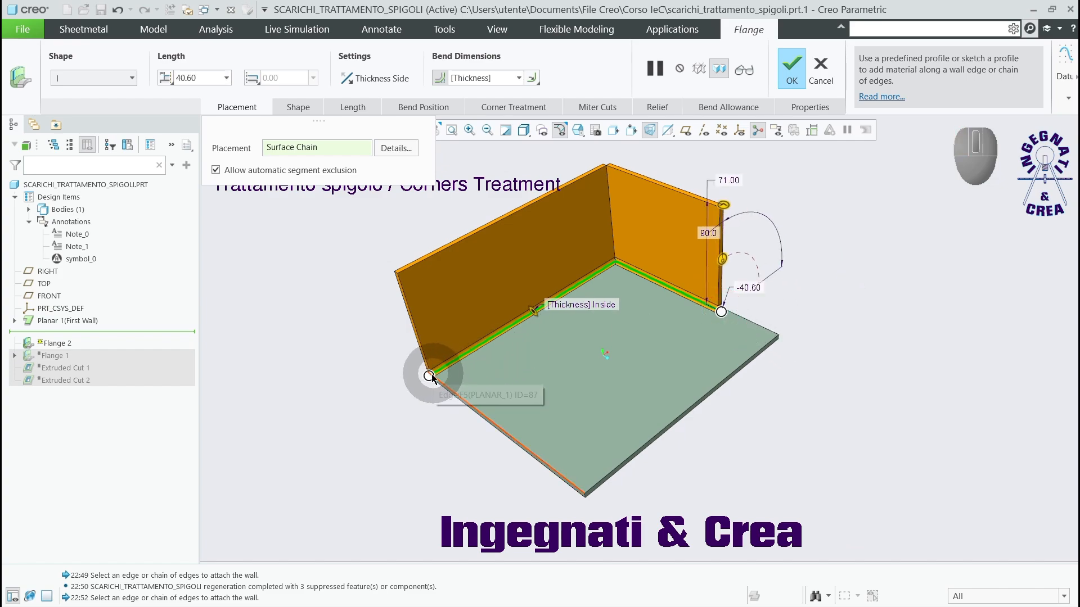
pyautogui.moveTo(429, 375); pyautogui.dragTo(516, 321)
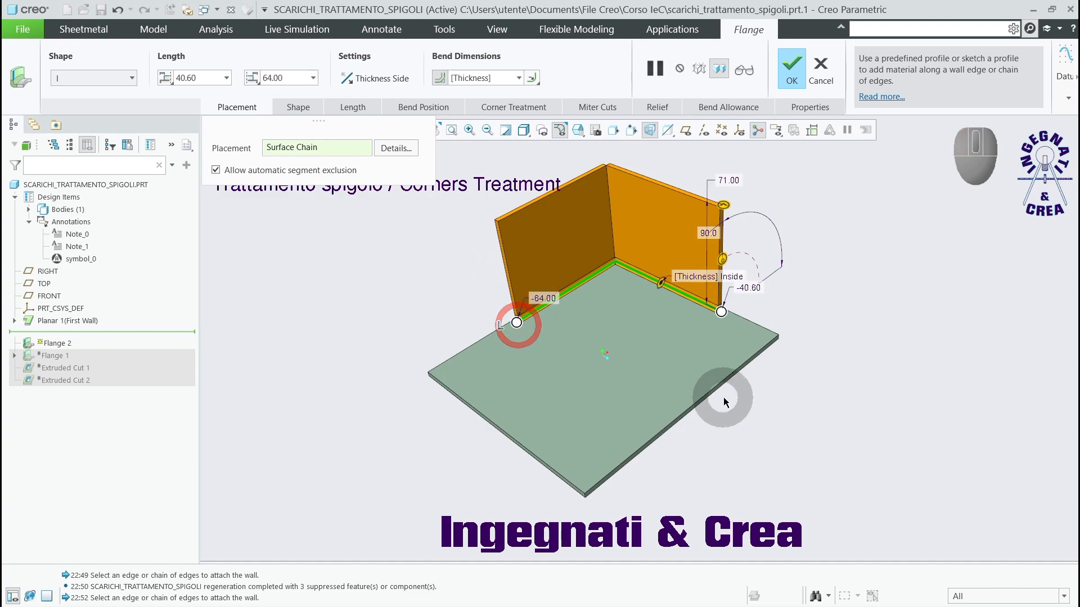
pyautogui.scroll(2, 701, 381)
pyautogui.scroll(-2, 701, 383)
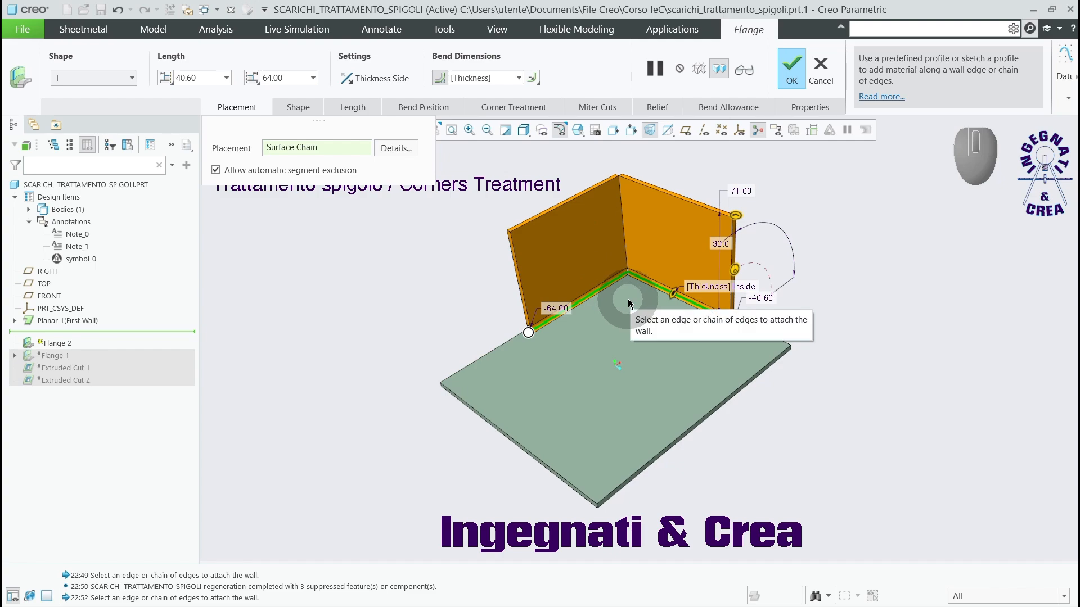
# Examine the outer corner between the flange walls, the shortened bend end and the flange's bend relief settings.
pyautogui.moveTo(641, 295); pyautogui.dragTo(558, 386, button='middle')
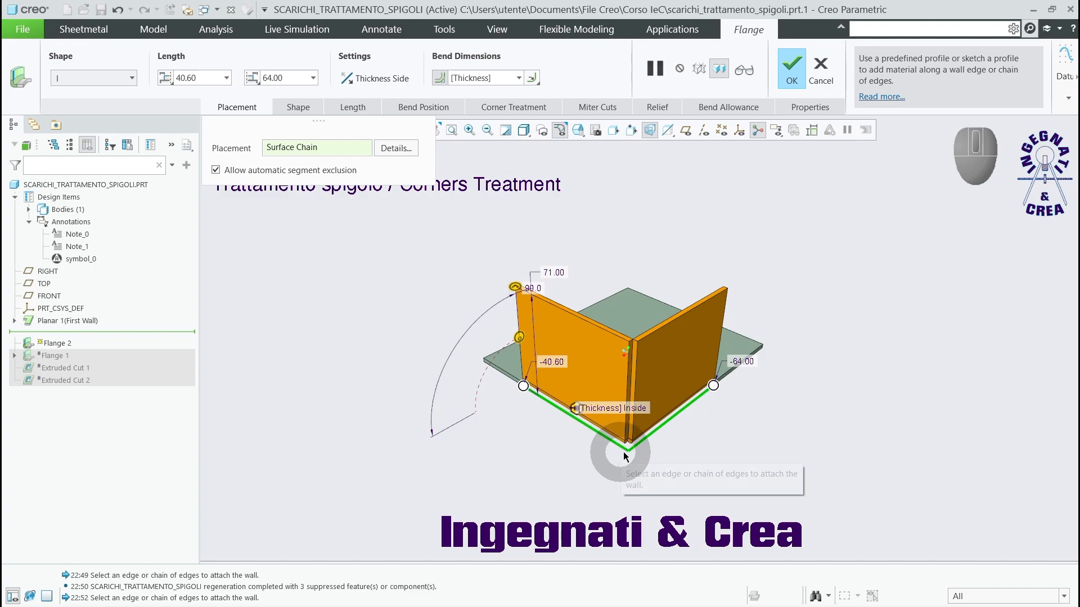
pyautogui.moveTo(626, 456); pyautogui.dragTo(776, 402, button='middle')
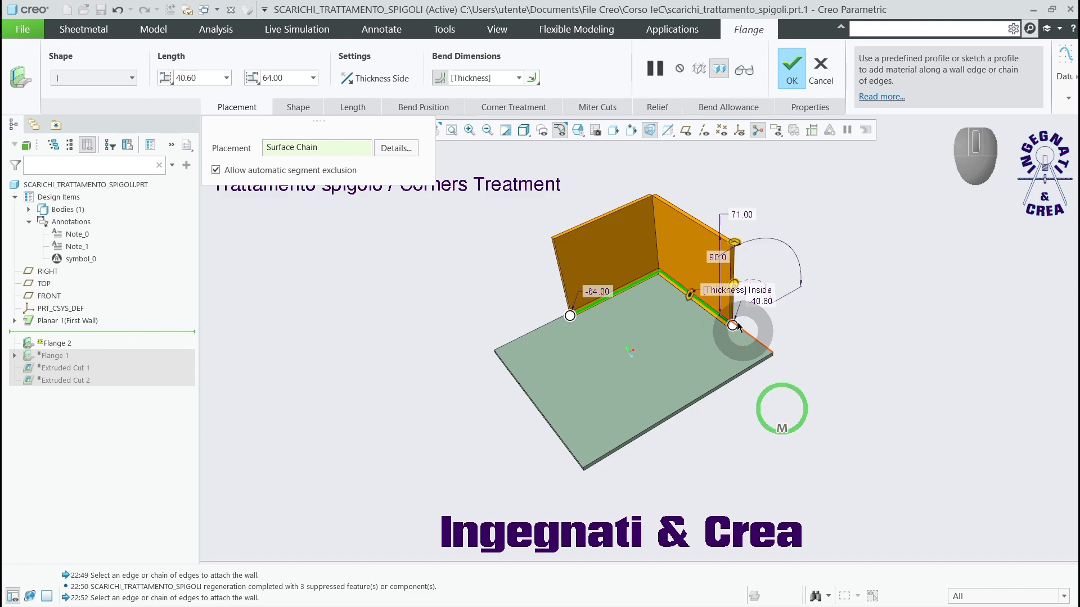
pyautogui.scroll(5, 731, 324)
pyautogui.scroll(4, 748, 329)
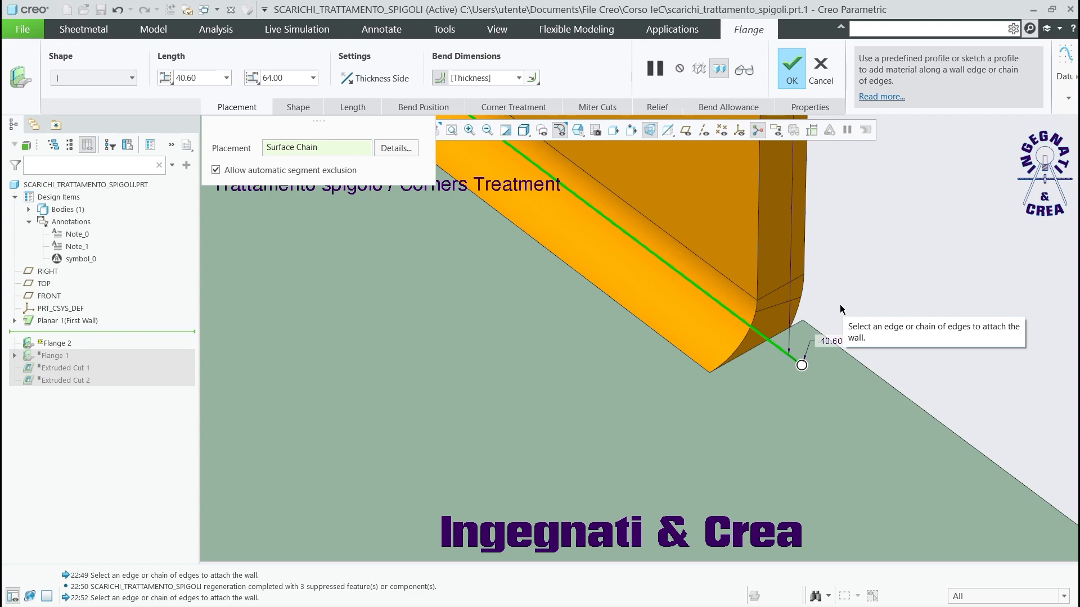
pyautogui.scroll(1, 694, 270)
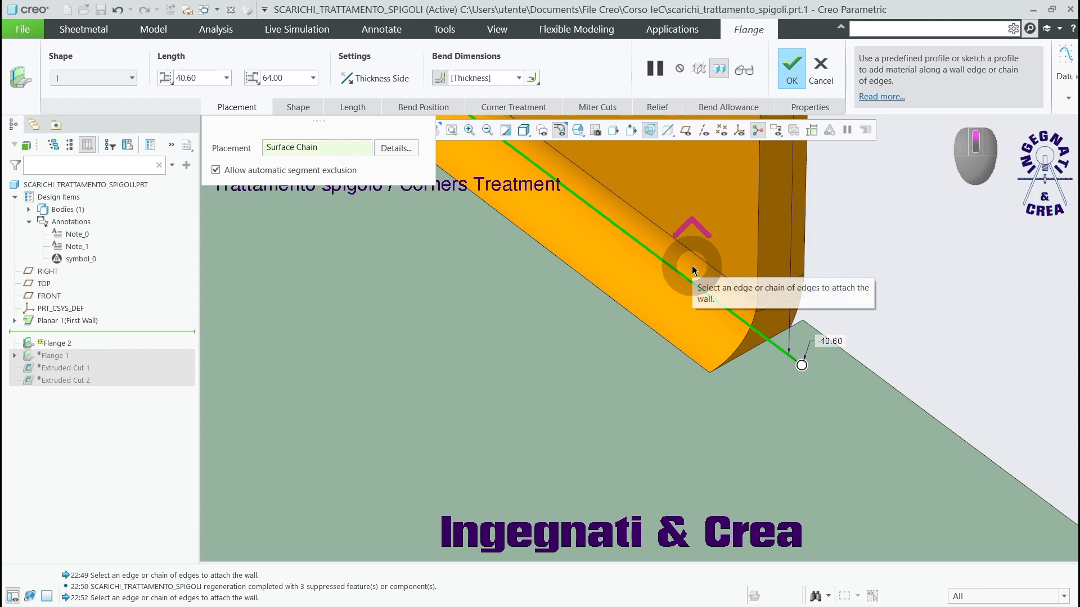
pyautogui.scroll(1, 833, 295)
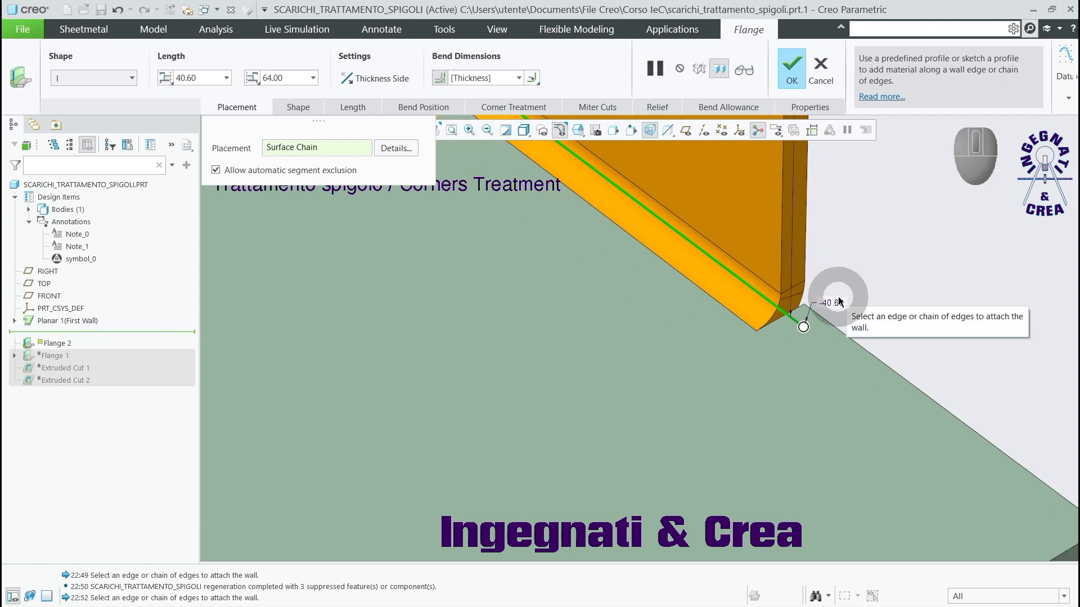
pyautogui.click(656, 110)
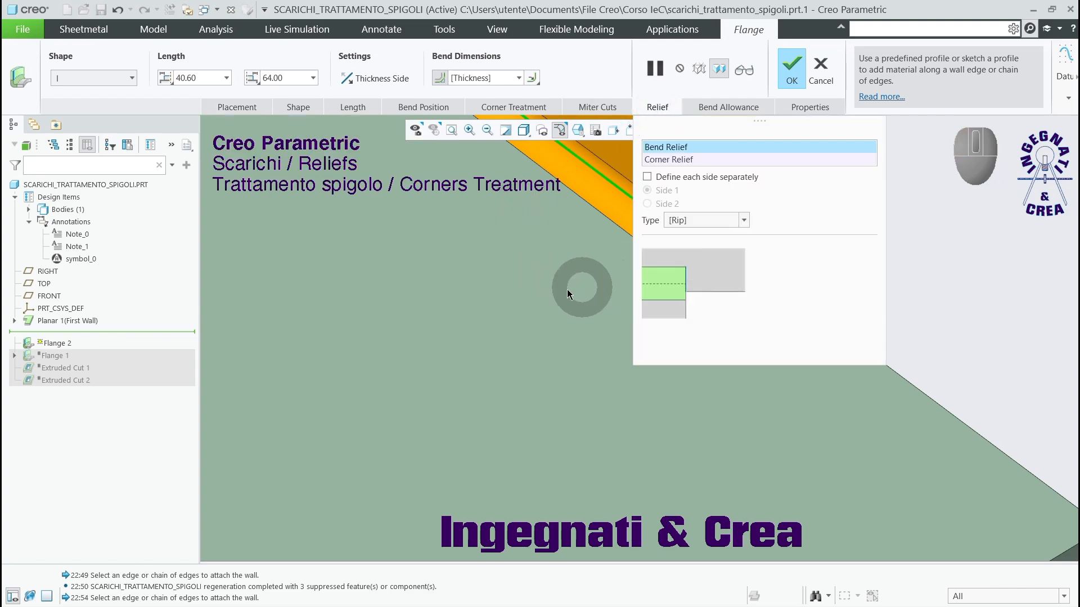
pyautogui.scroll(-5, 506, 304)
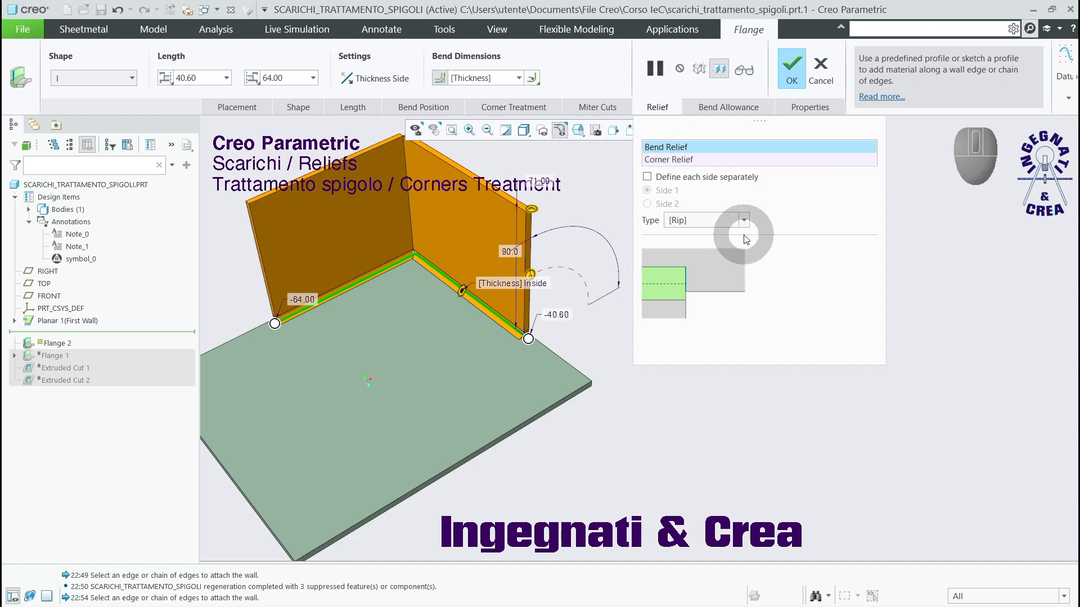
pyautogui.scroll(2, 596, 345)
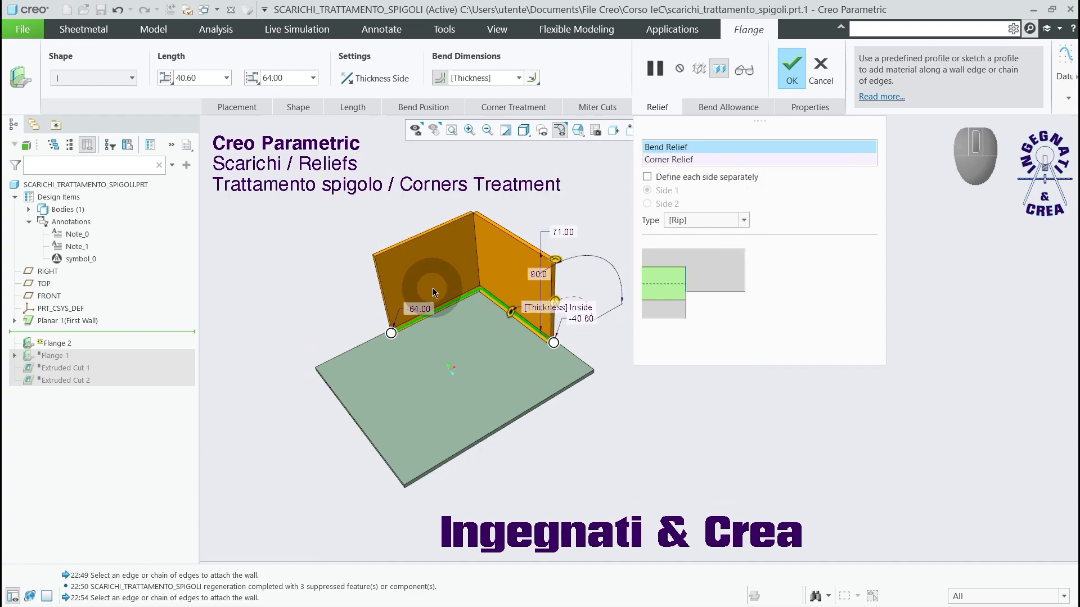
pyautogui.scroll(-1, 434, 280)
pyautogui.scroll(-1, 434, 280)
# Set the flange's bend relief type to Stretch and inspect the shortened bend end.
pyautogui.click(744, 220)
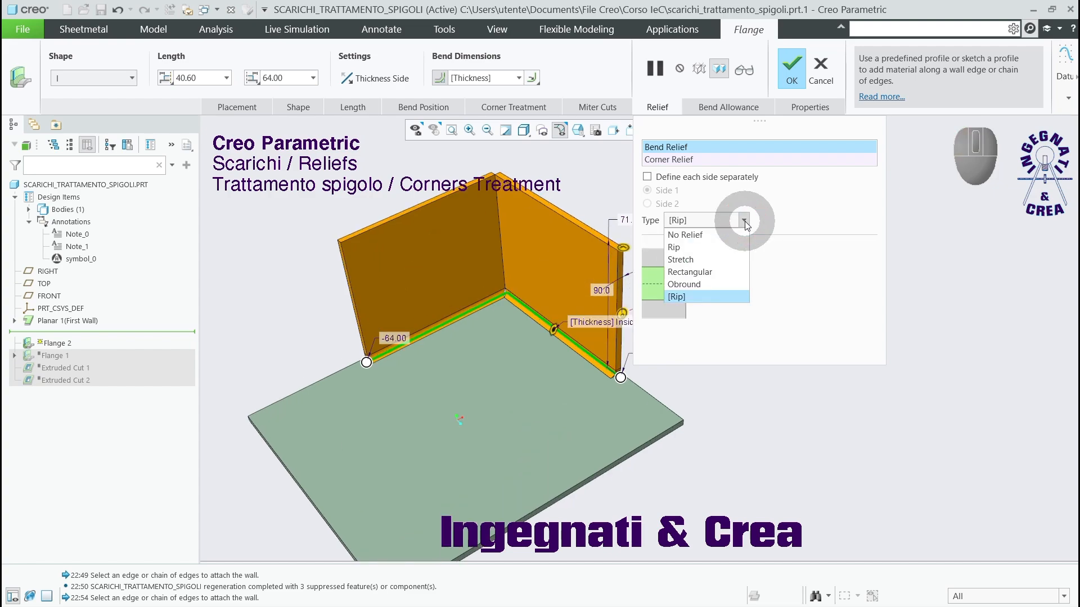
pyautogui.click(735, 259)
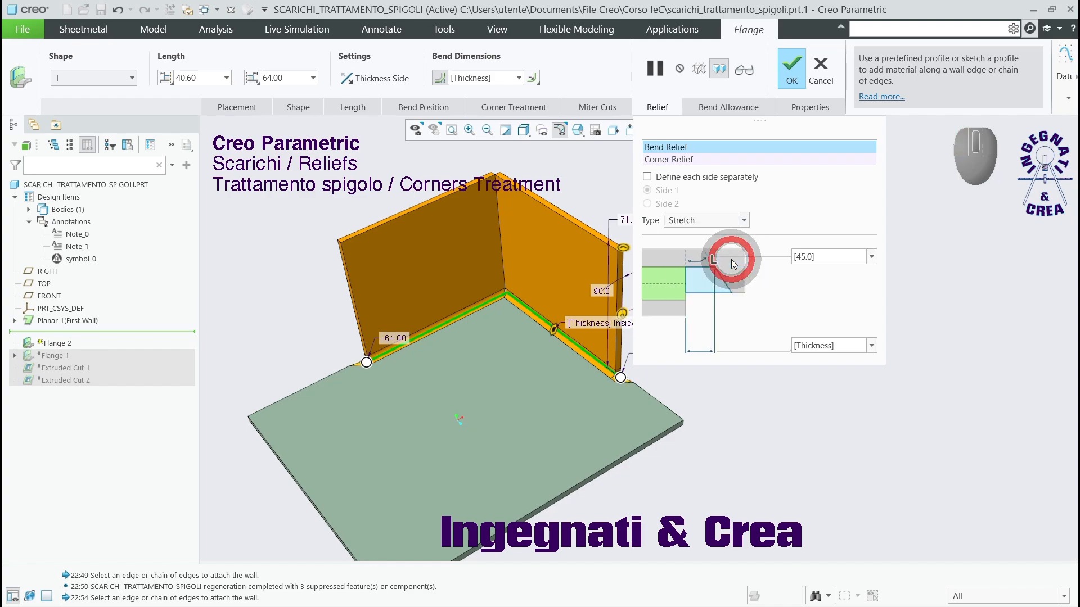
pyautogui.scroll(5, 621, 376)
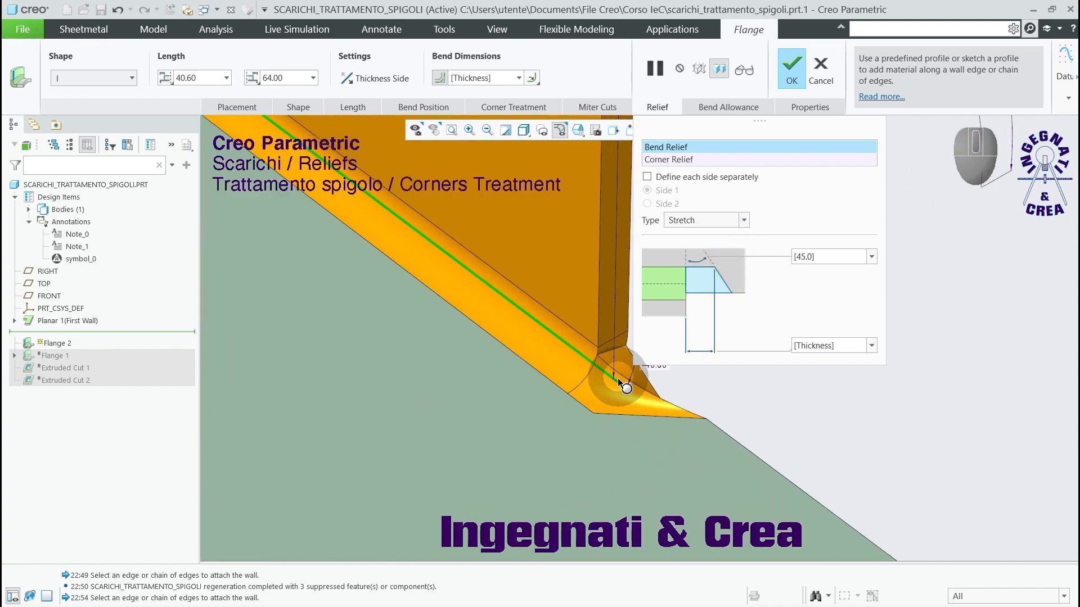
pyautogui.scroll(-2, 549, 438)
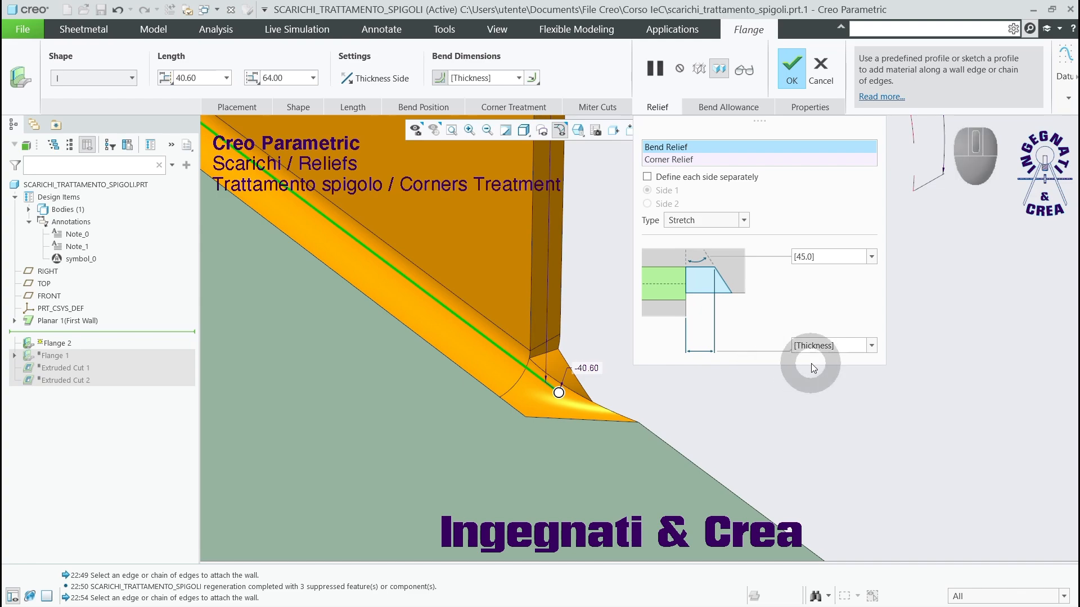
# Try a stretch relief width of 10 and set the width back to Thickness.
pyautogui.click(872, 347)
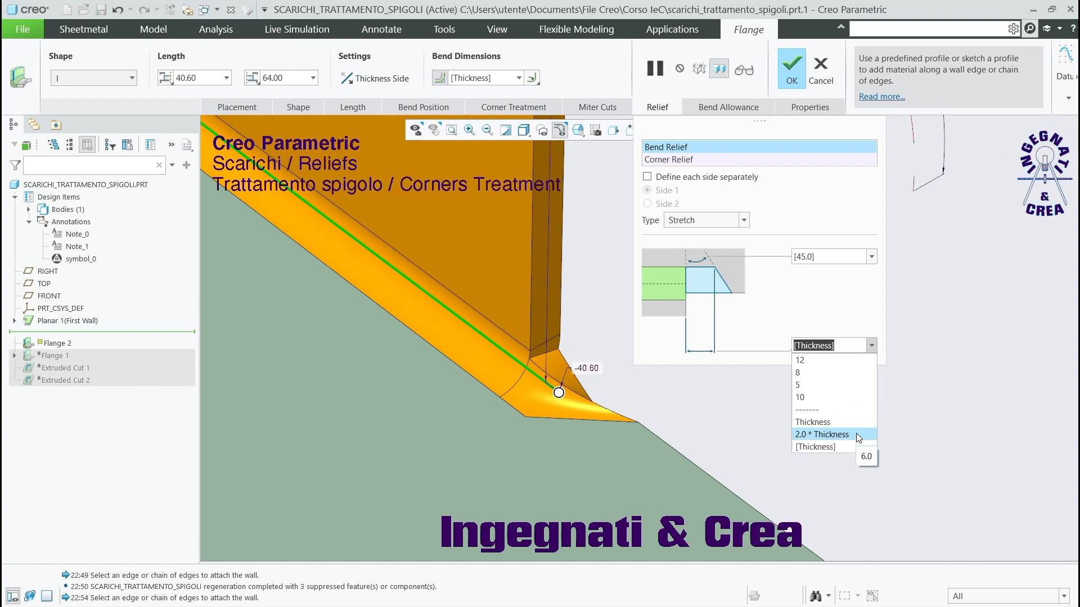
pyautogui.click(846, 317)
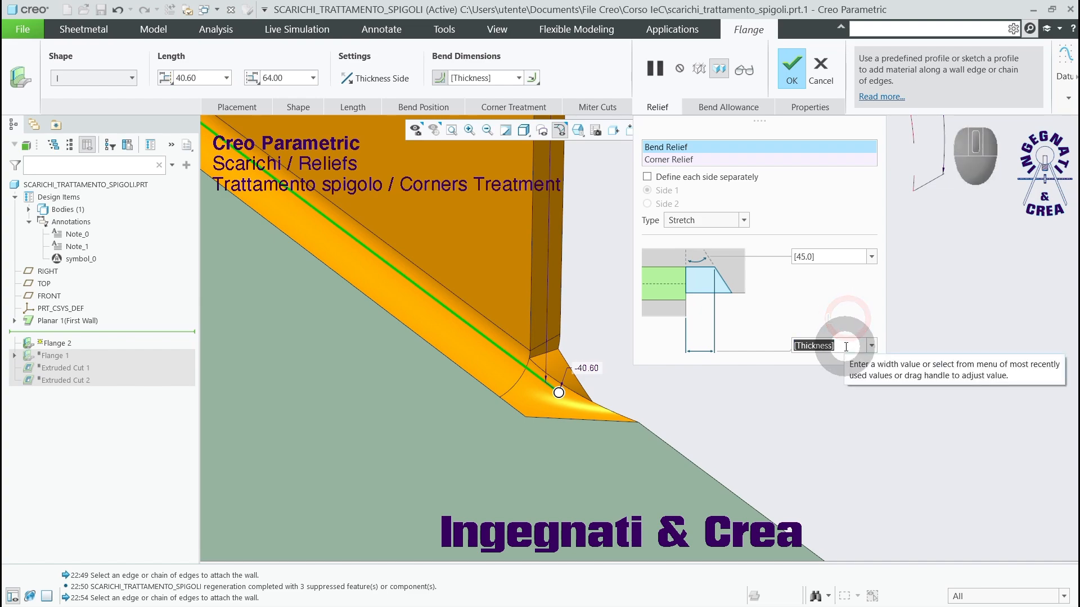
pyautogui.moveTo(845, 347); pyautogui.dragTo(792, 346)
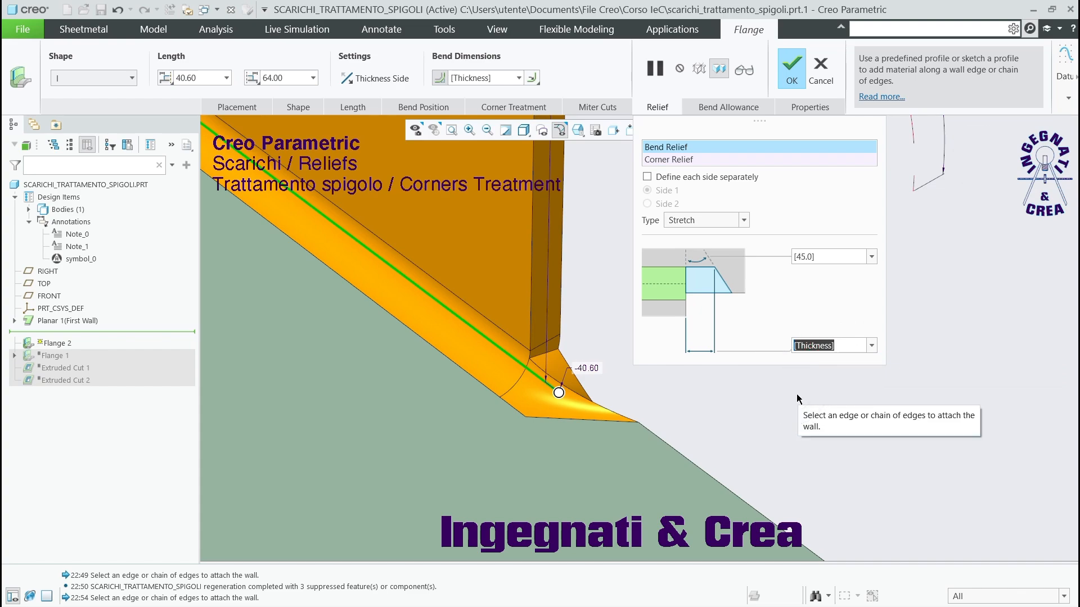
pyautogui.write('10')
pyautogui.press('Return')
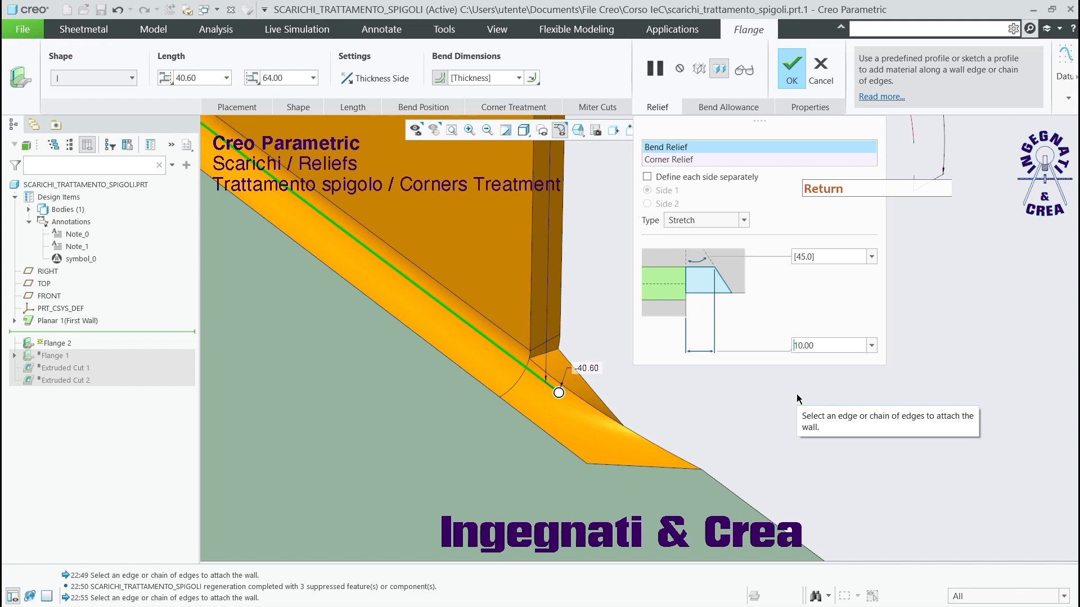
pyautogui.click(872, 345)
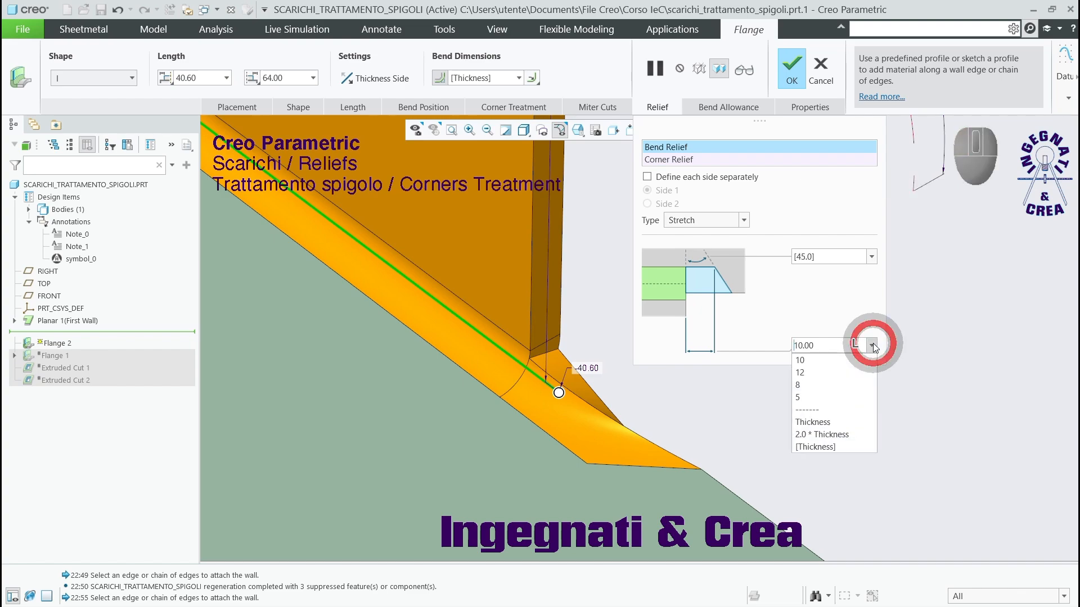
pyautogui.click(856, 421)
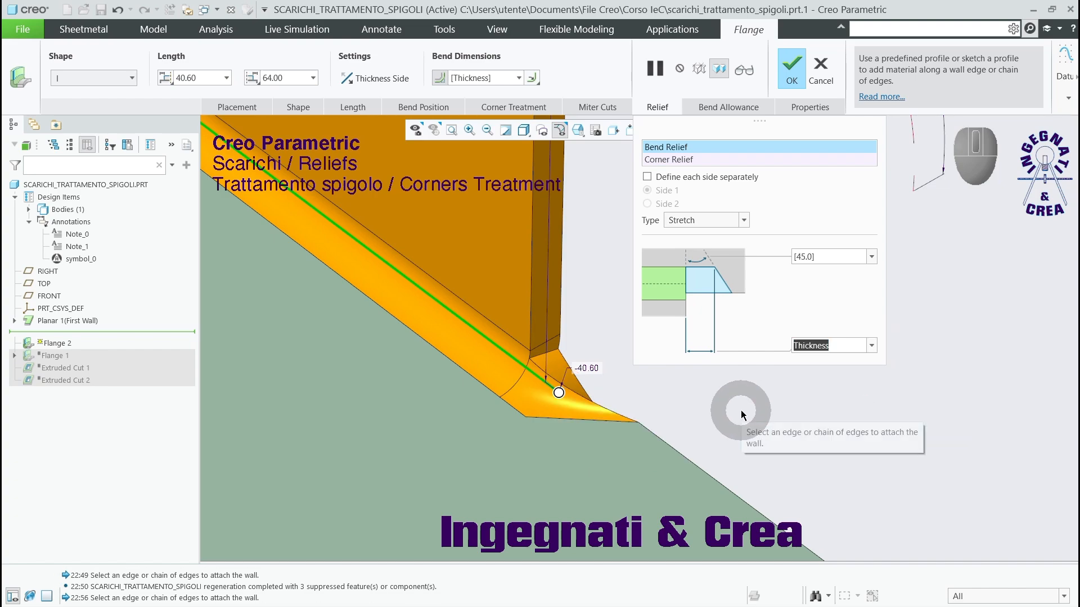
# Change the flange's bend relief type to Rectangular and set the relief width to 10.
pyautogui.click(744, 221)
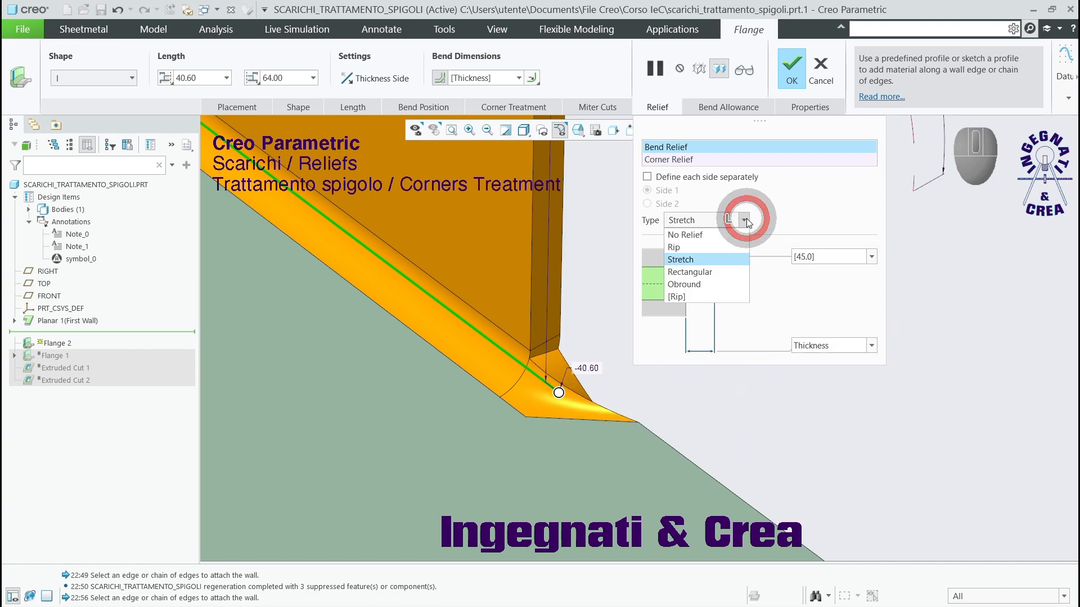
pyautogui.click(728, 275)
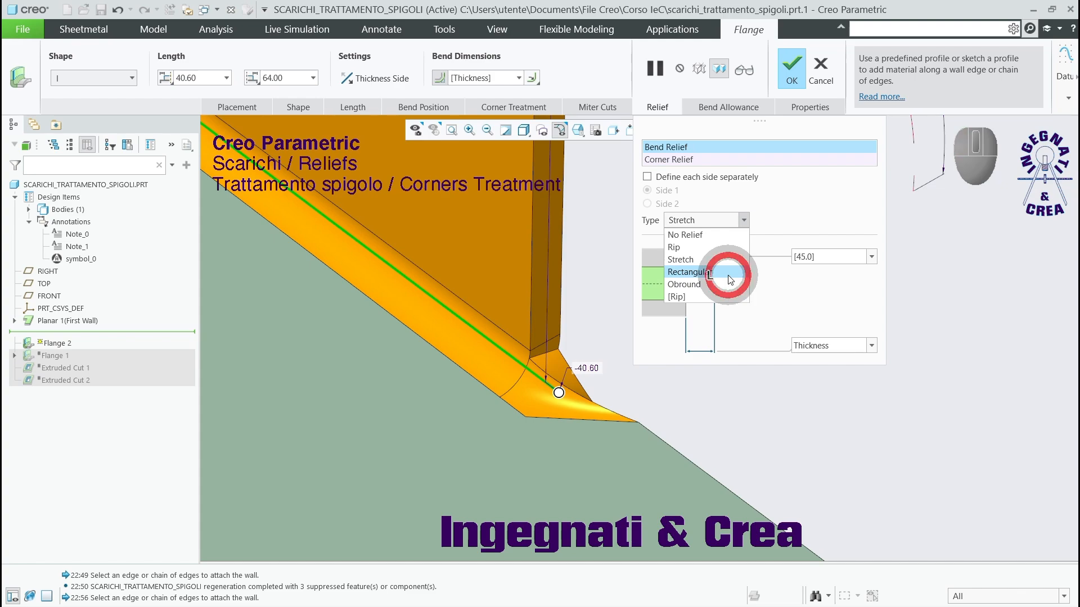
pyautogui.moveTo(566, 409); pyautogui.dragTo(595, 419, button='middle')
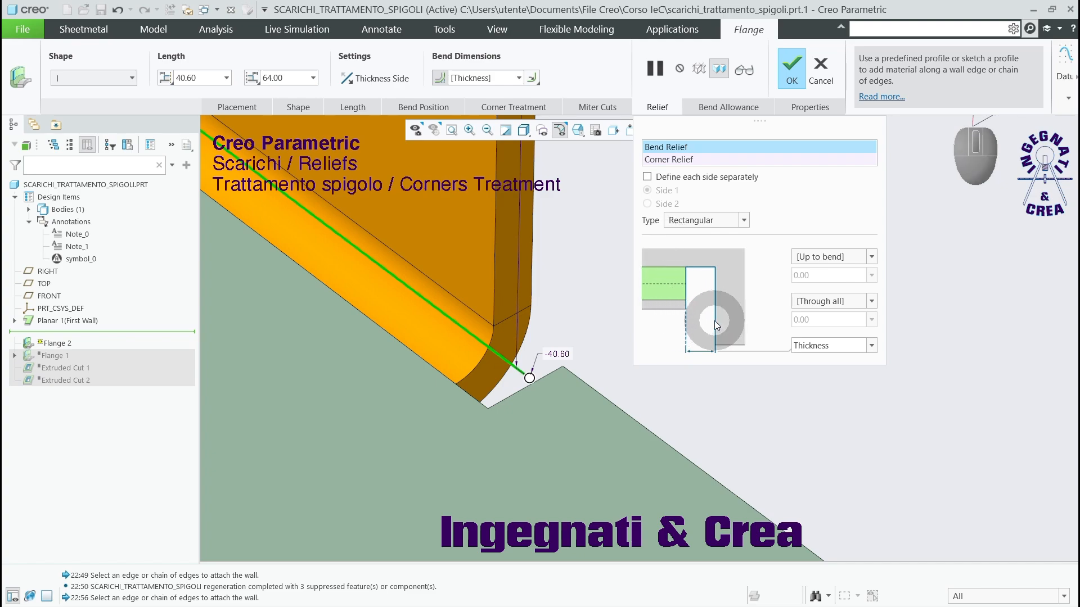
pyautogui.click(835, 346)
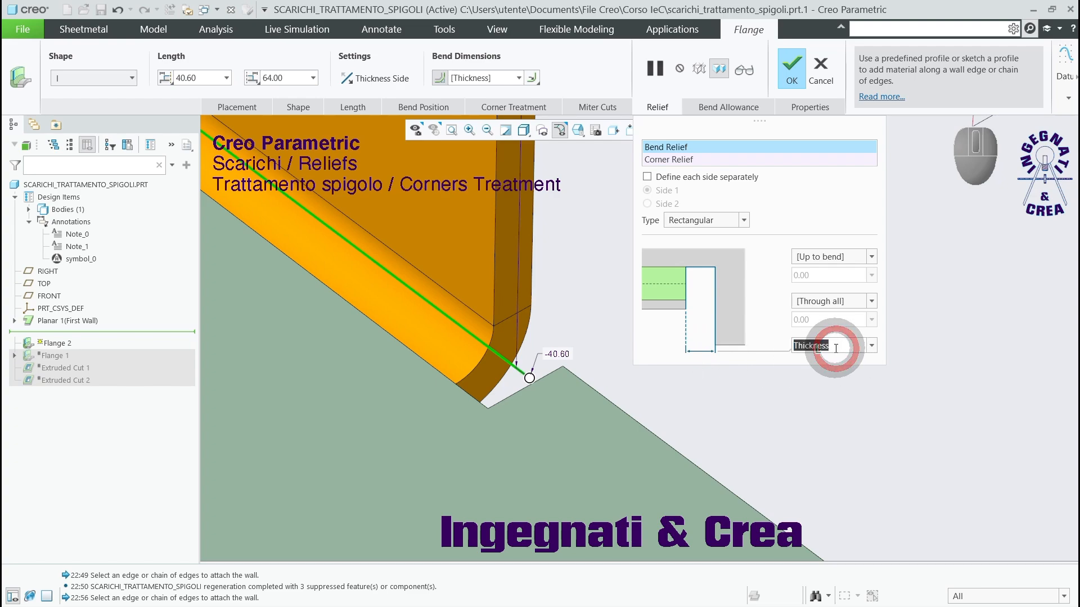
pyautogui.press('Return')
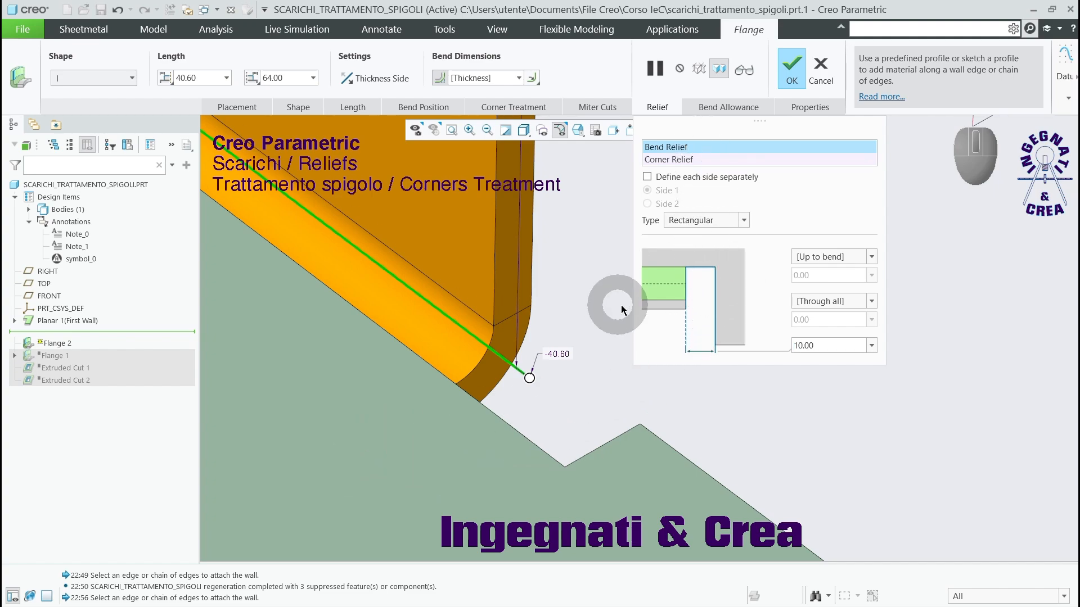
# Set the depth option of the rectangular bend relief to Blind with a value of 8.
pyautogui.click(872, 258)
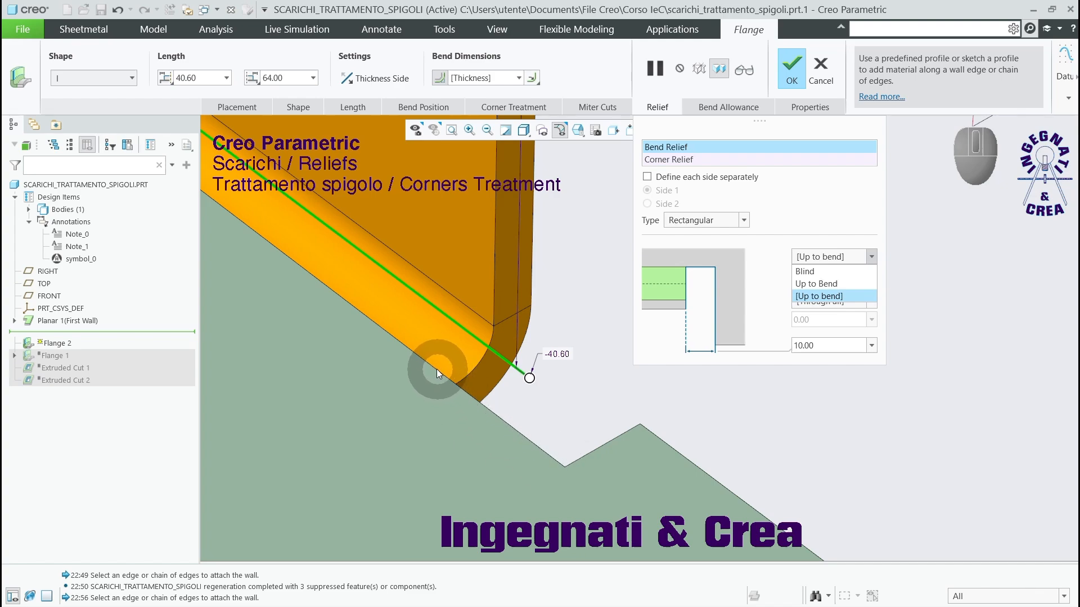
pyautogui.click(816, 275)
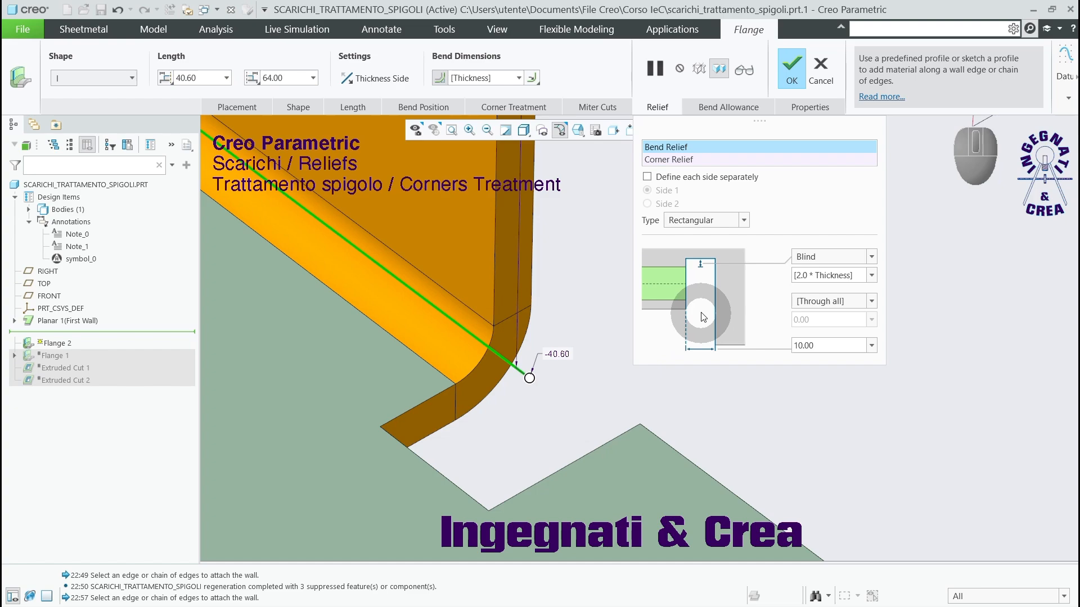
pyautogui.click(855, 275)
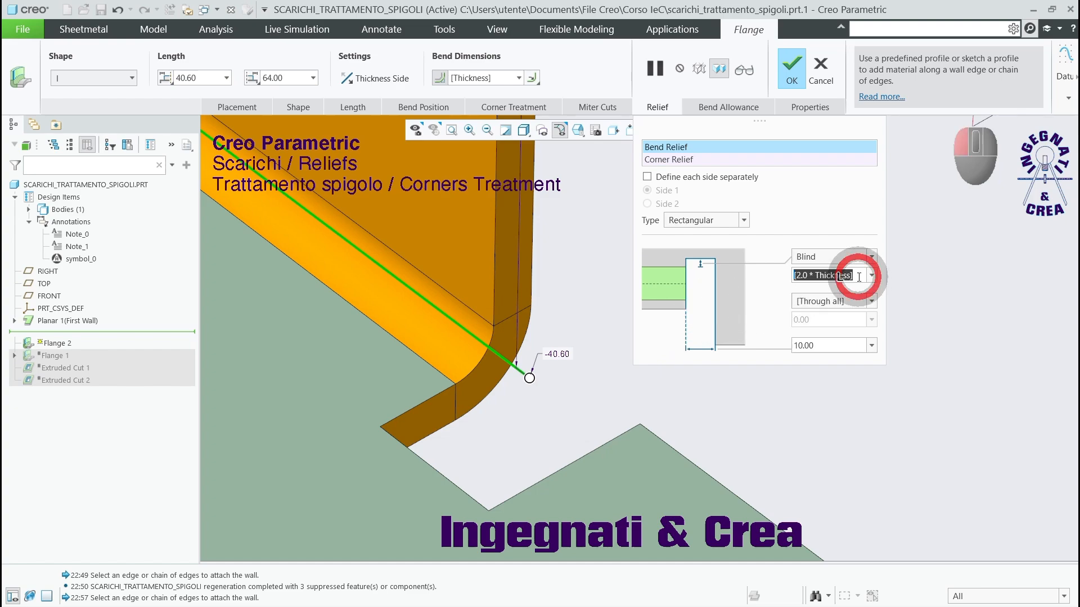
pyautogui.write('8')
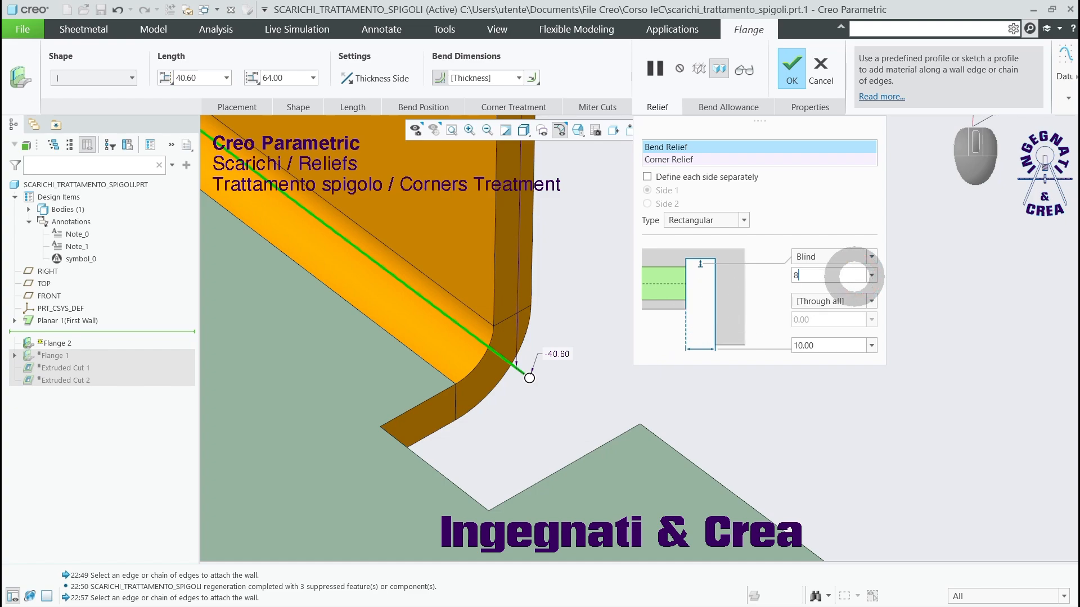
pyautogui.press('Return')
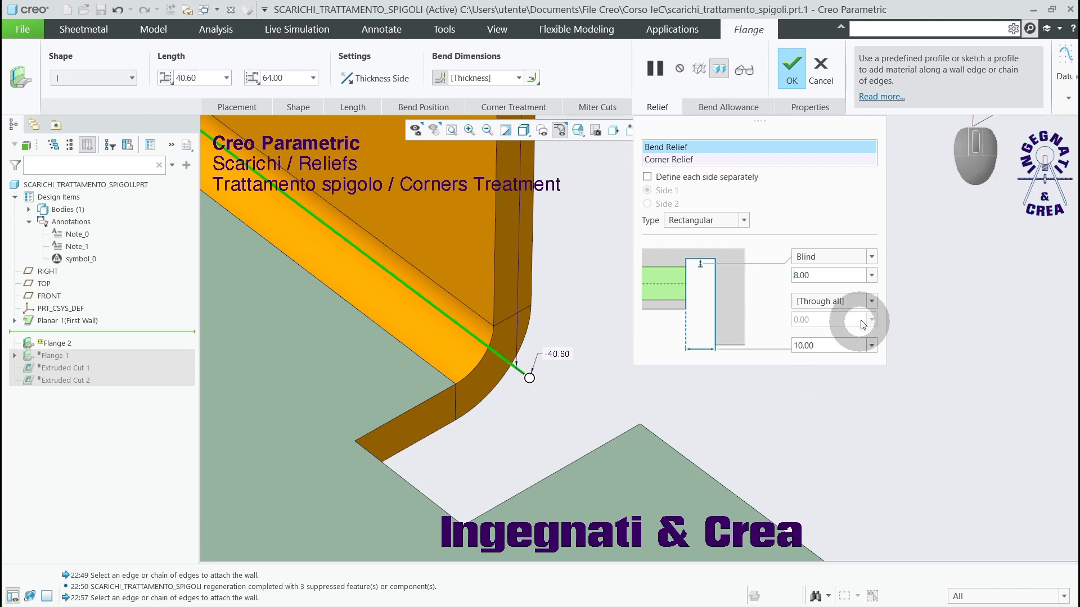
# Change the rectangular bend relief's Through All extent to Blind and try values of 8 and 12.
pyautogui.click(871, 301)
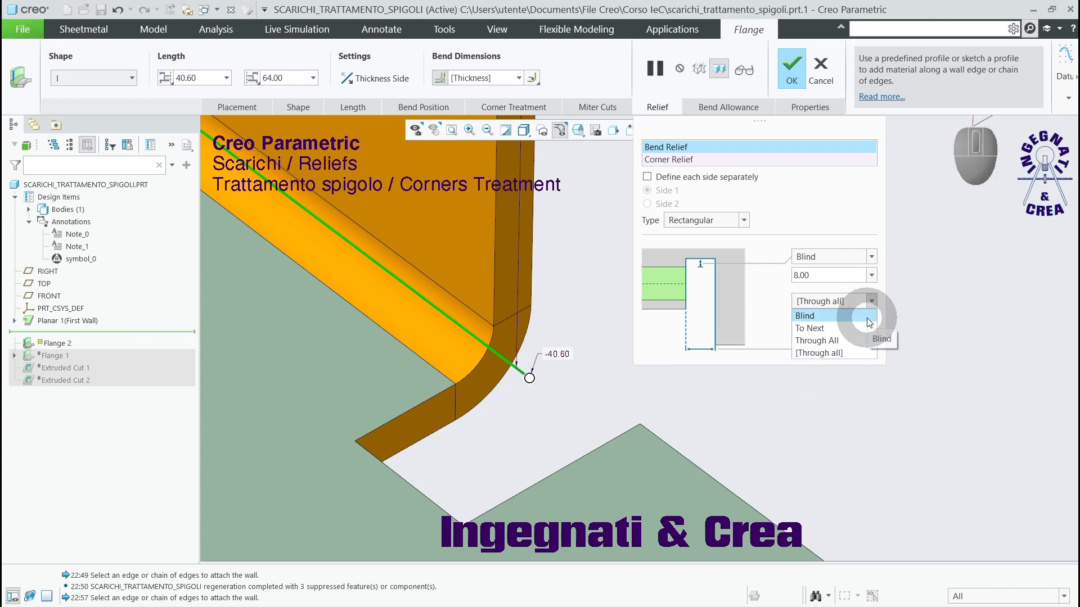
pyautogui.click(870, 316)
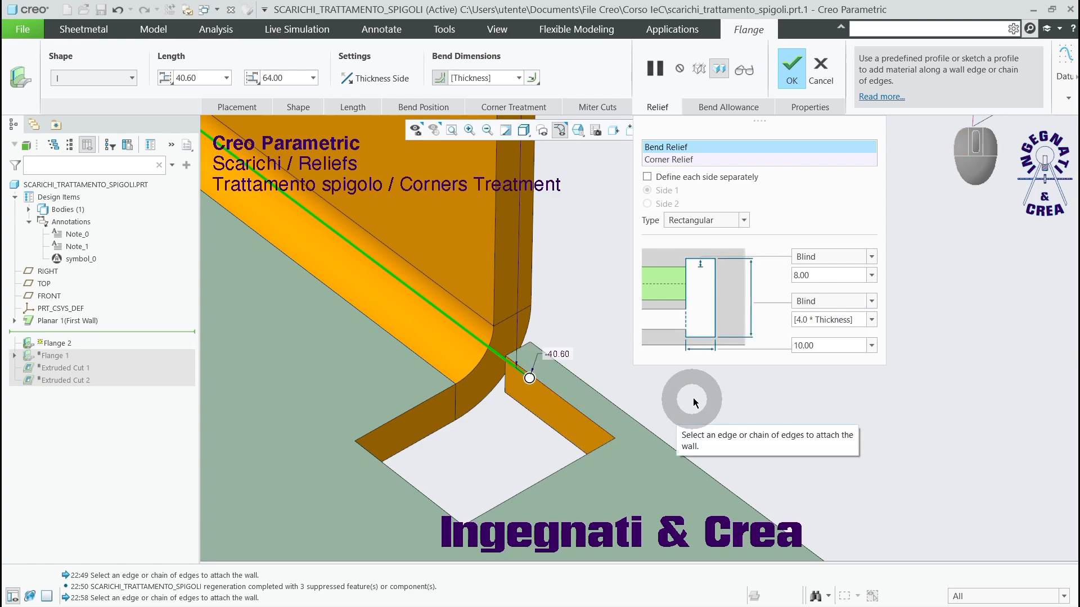
pyautogui.click(855, 320)
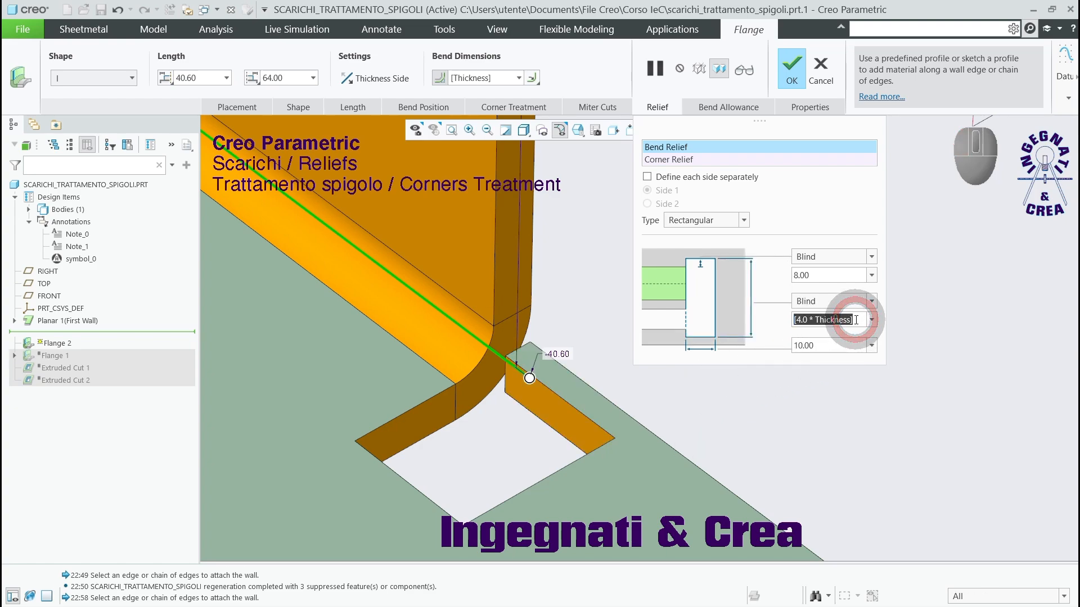
pyautogui.write('8')
pyautogui.press('Return')
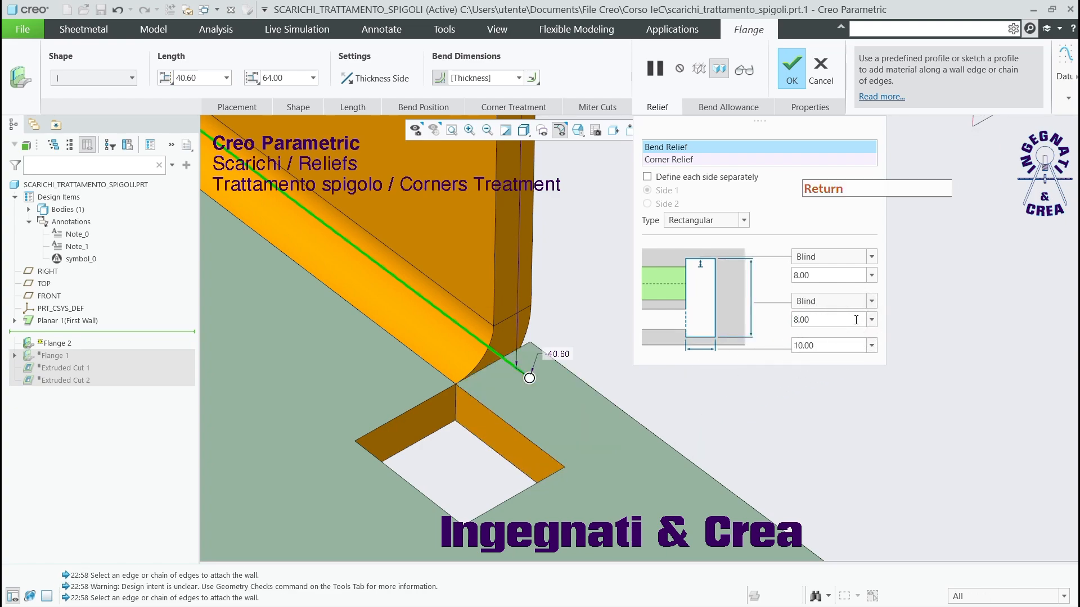
pyautogui.click(855, 320)
pyautogui.click(855, 319)
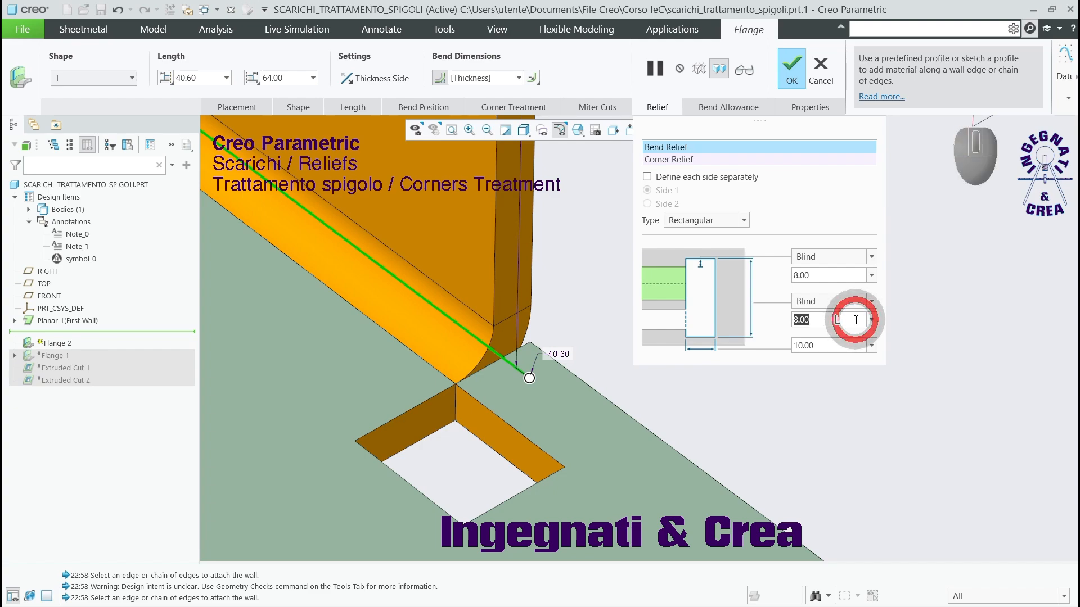
pyautogui.write('12')
pyautogui.press('Return')
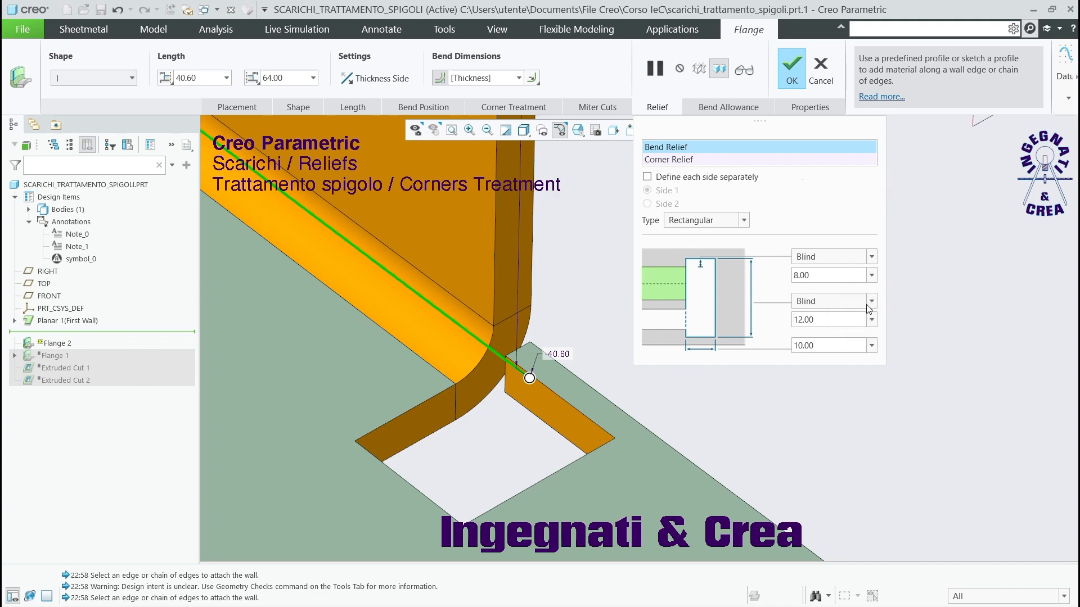
# Try the To Next extent for the rectangular bend relief, then set it to Through All.
pyautogui.click(870, 301)
pyautogui.click(863, 327)
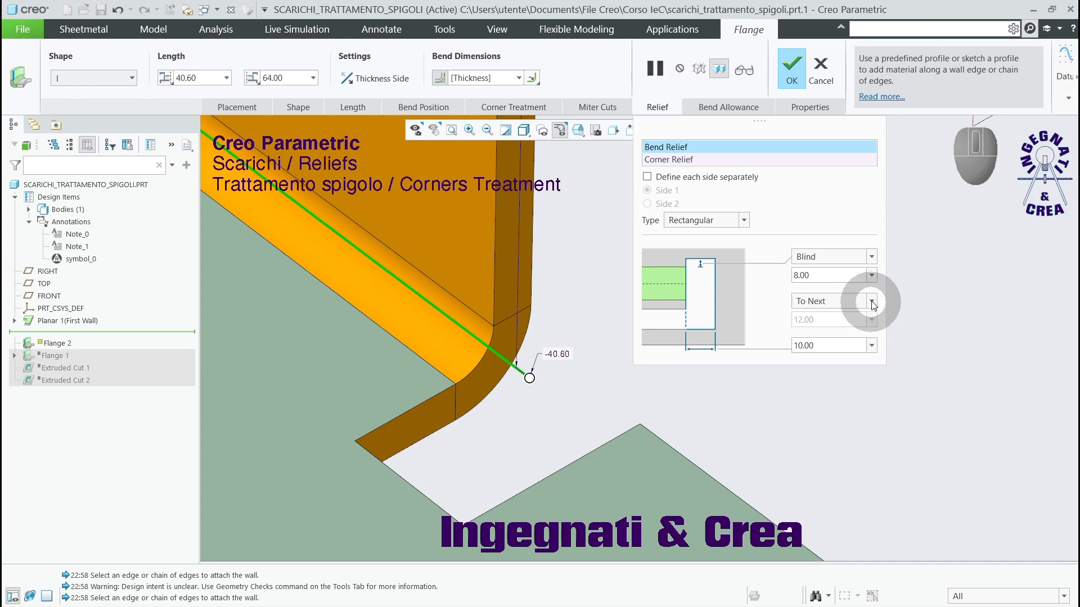
pyautogui.click(871, 301)
pyautogui.click(858, 343)
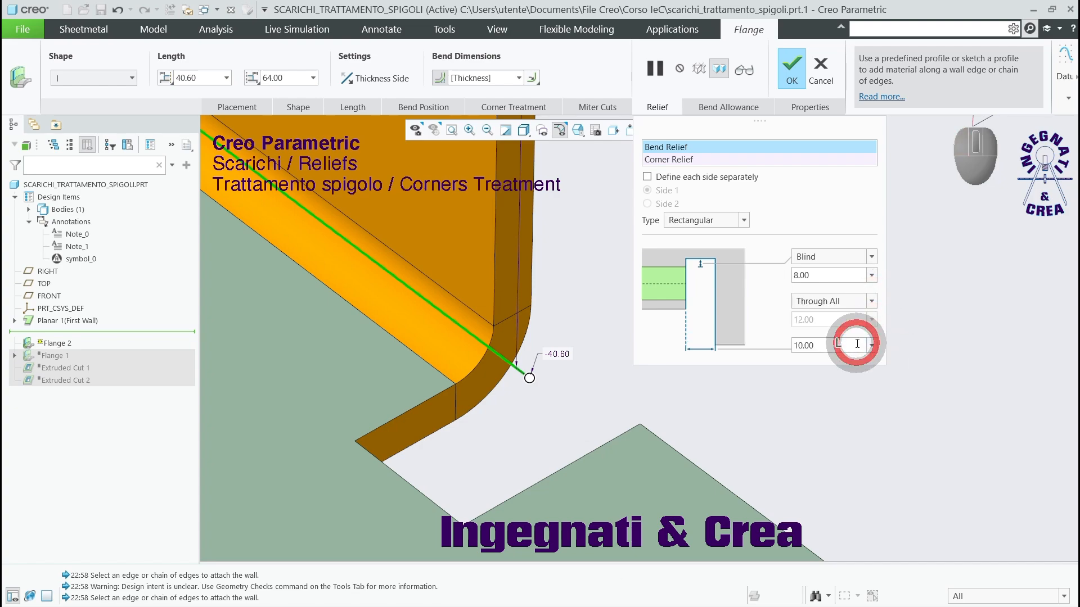
# Change the flange's bend relief type to Obround.
pyautogui.scroll(3, 612, 375)
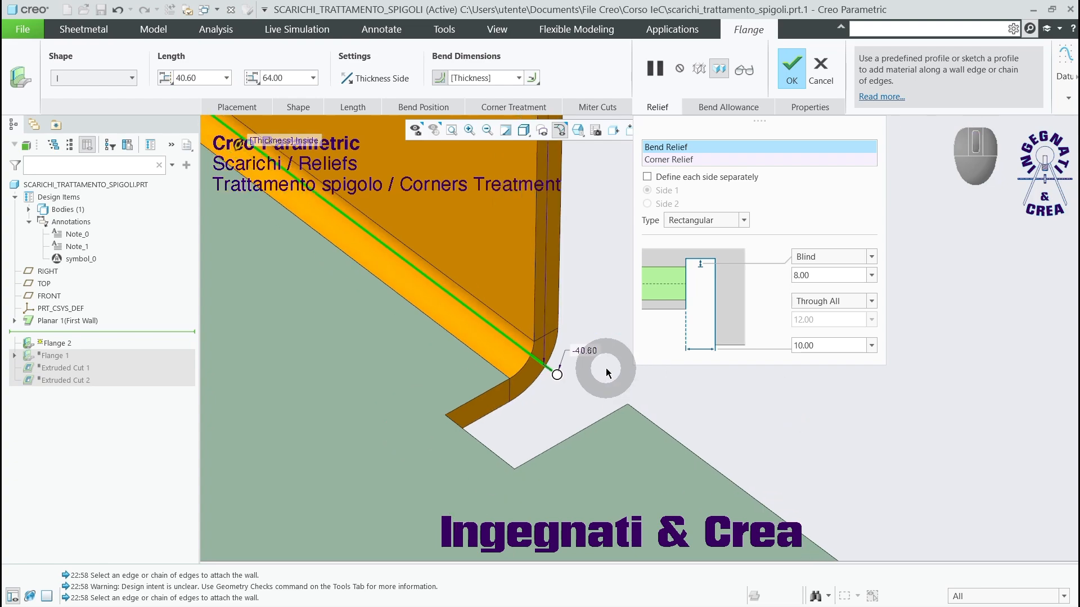
pyautogui.click(745, 221)
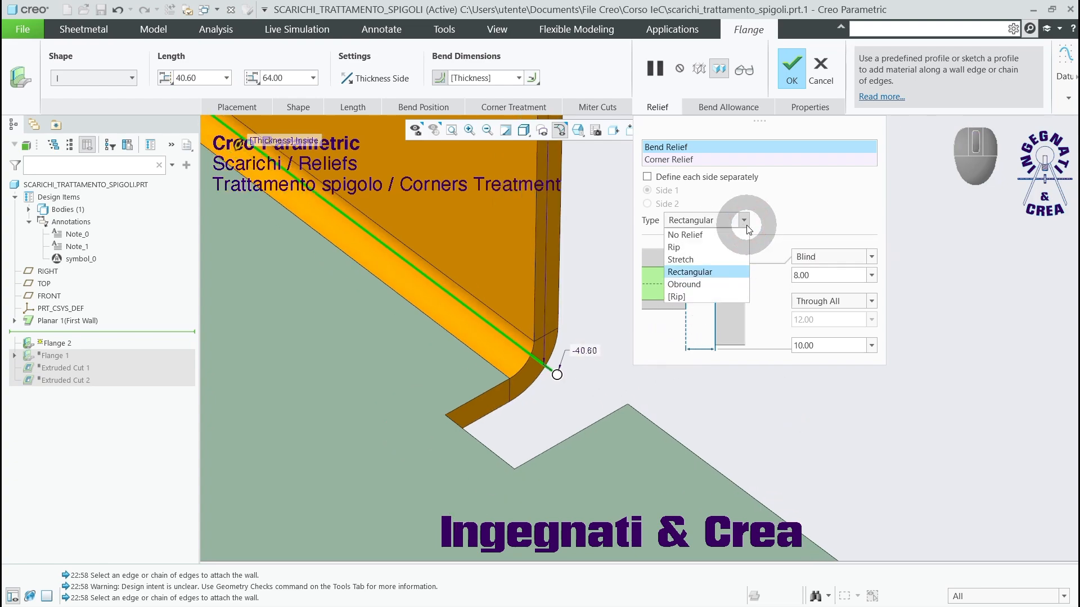
pyautogui.click(724, 286)
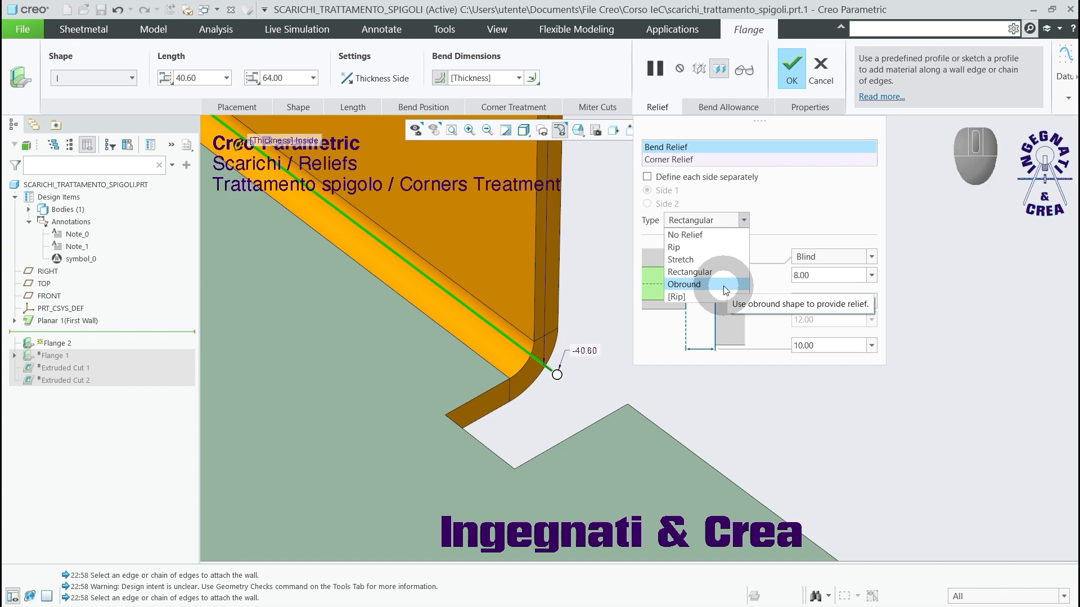
pyautogui.click(724, 288)
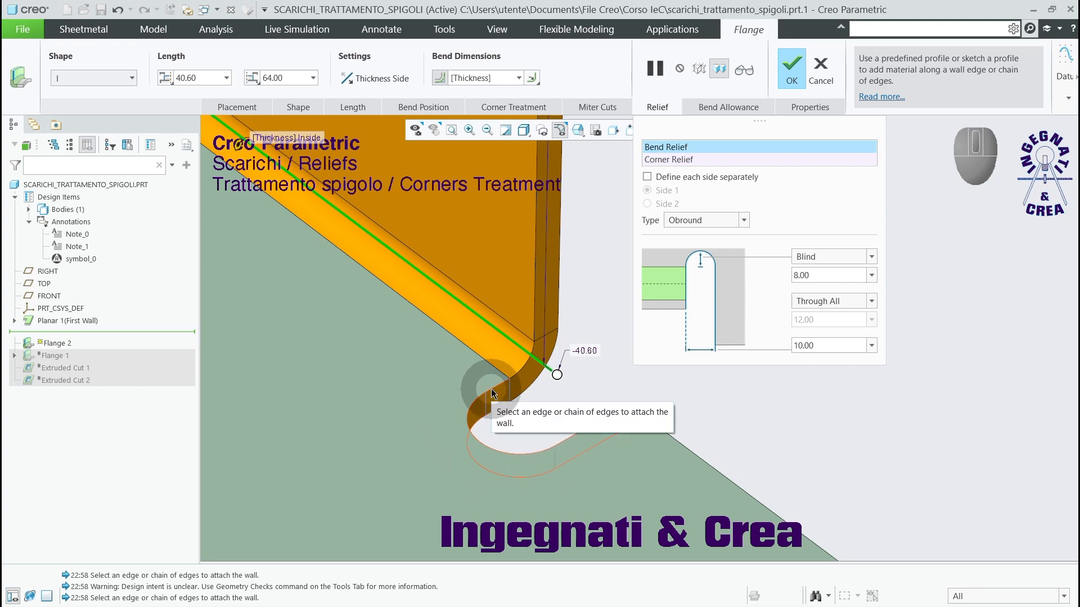
# Inspect the obround reliefs at both flange ends and try defining each side separately, then turn that option off again.
pyautogui.scroll(9, 567, 393)
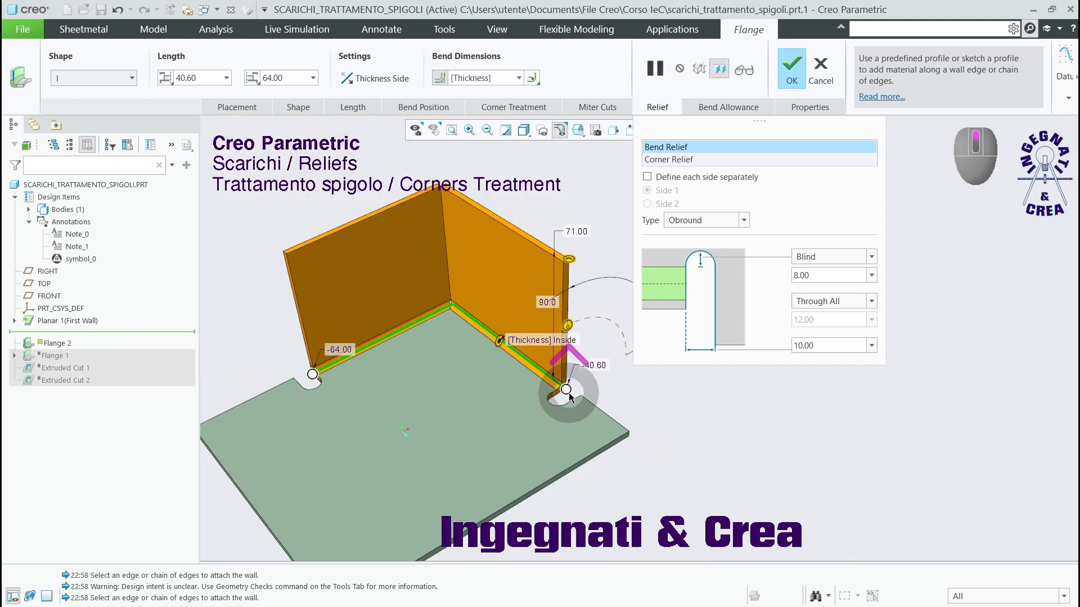
pyautogui.scroll(-2, 368, 403)
pyautogui.scroll(3, 368, 406)
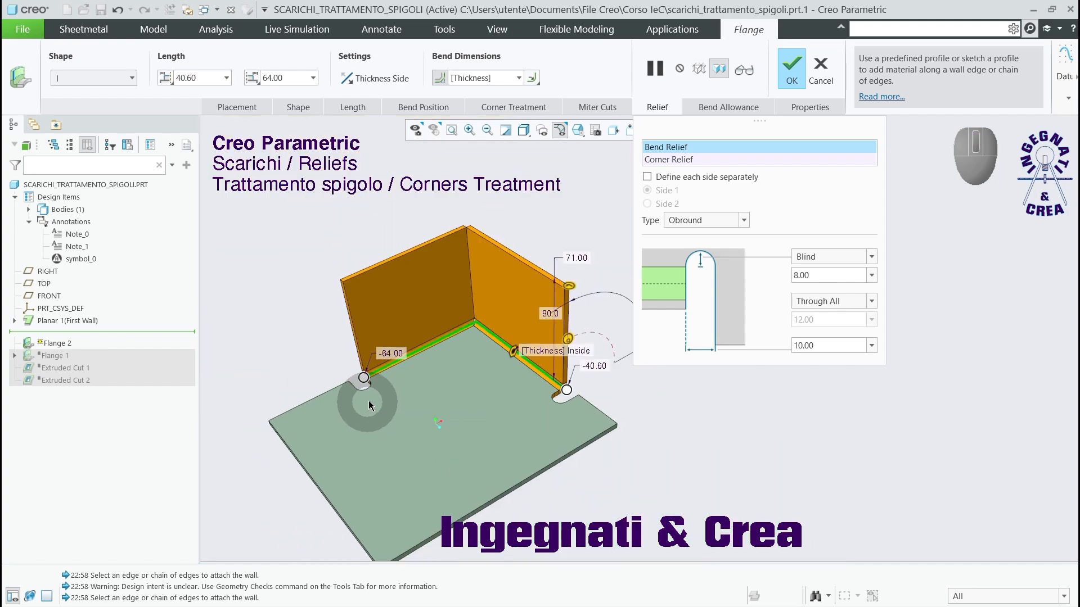
pyautogui.scroll(-2, 481, 360)
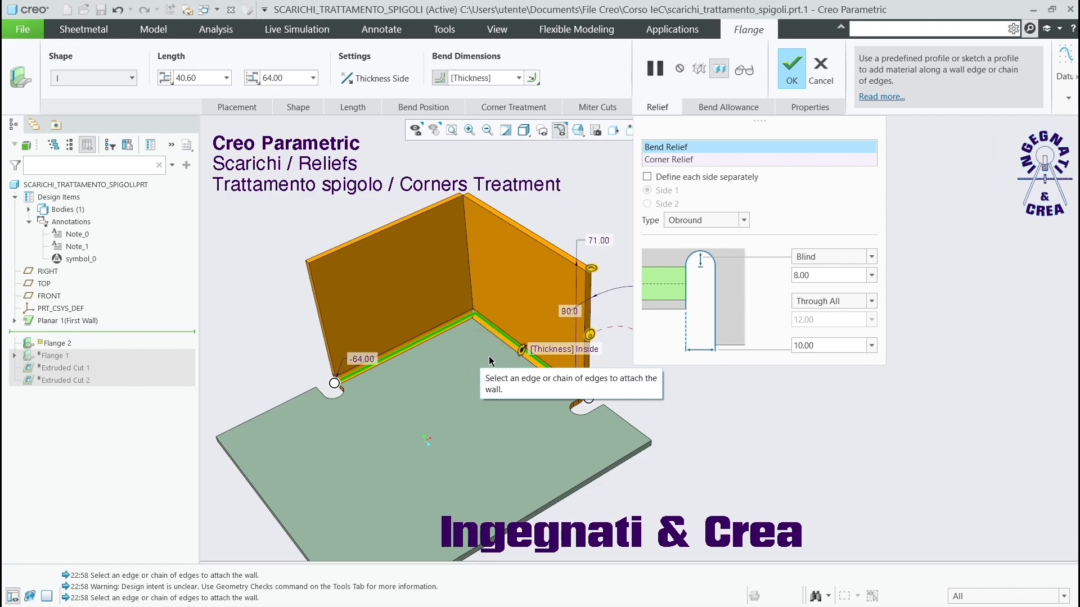
pyautogui.click(647, 179)
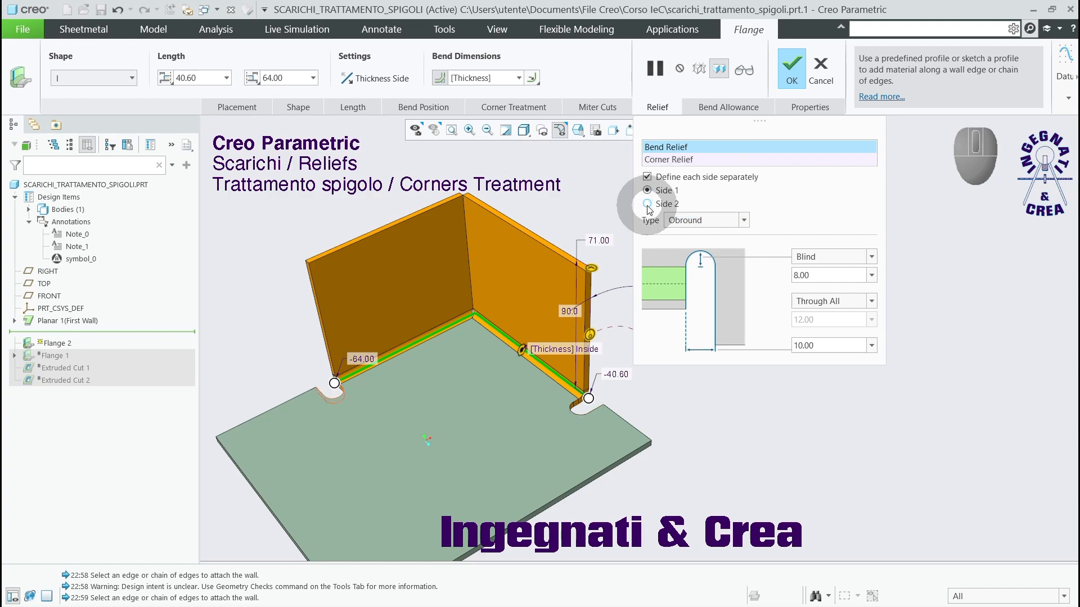
pyautogui.click(647, 178)
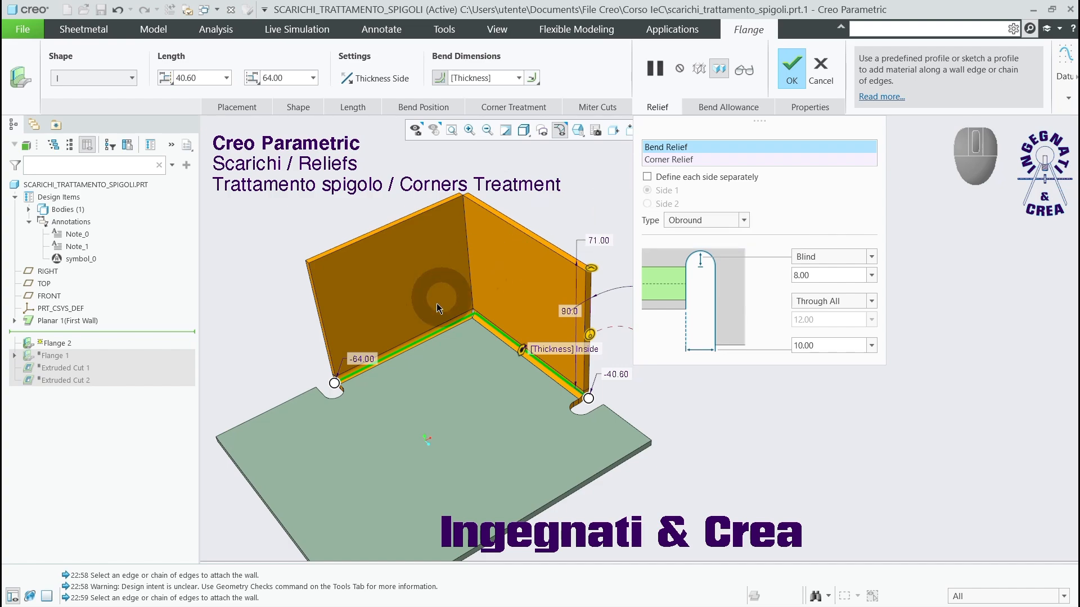
# Open the flange's corner relief settings for the corner between the two walls and review the available relief types.
pyautogui.scroll(4, 471, 308)
pyautogui.scroll(3, 495, 312)
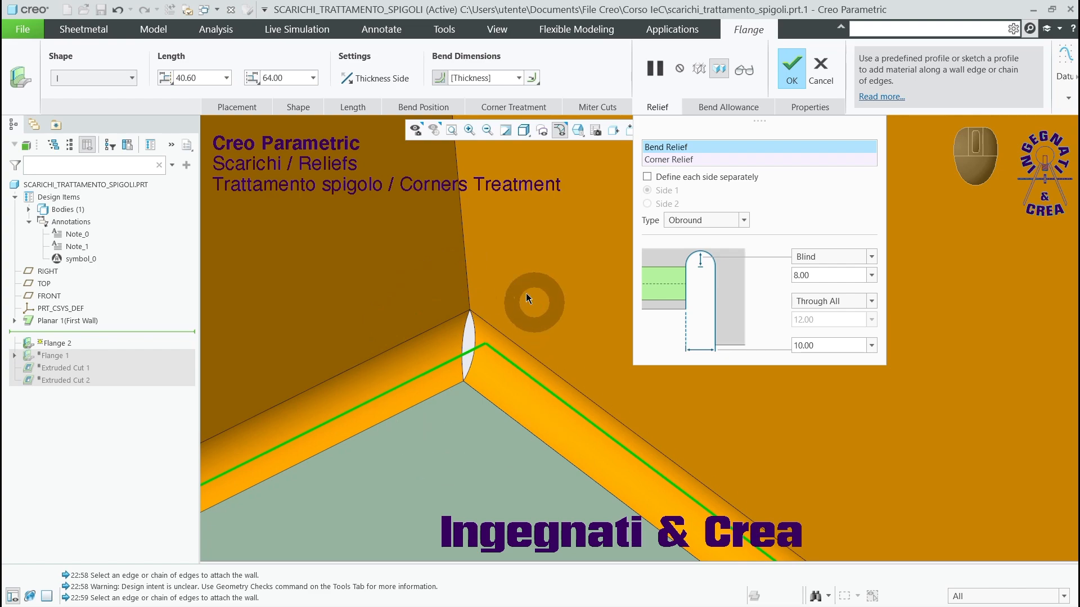
pyautogui.click(666, 162)
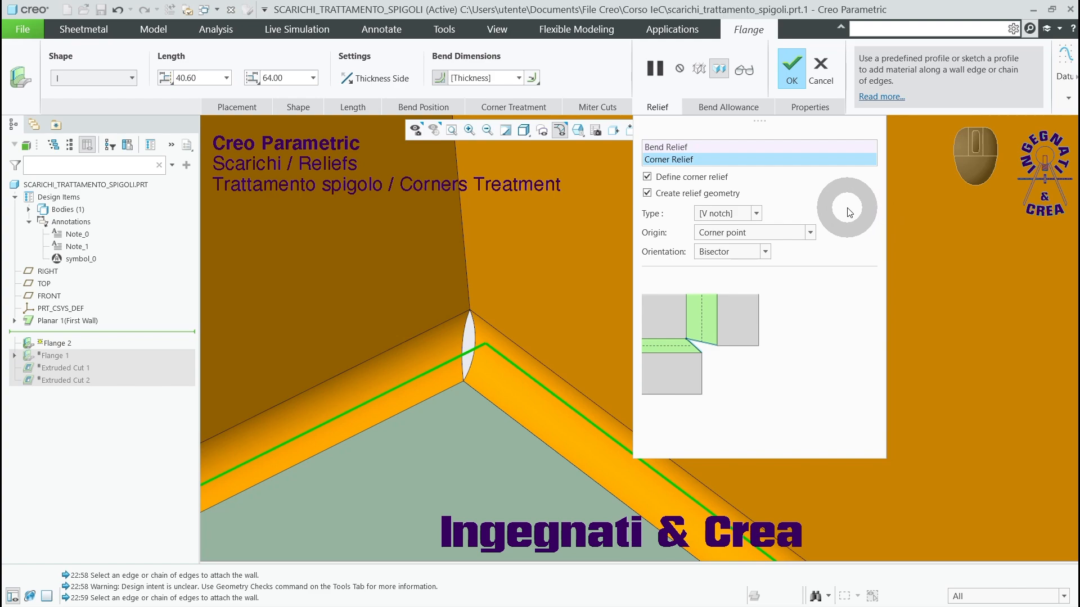
pyautogui.click(757, 214)
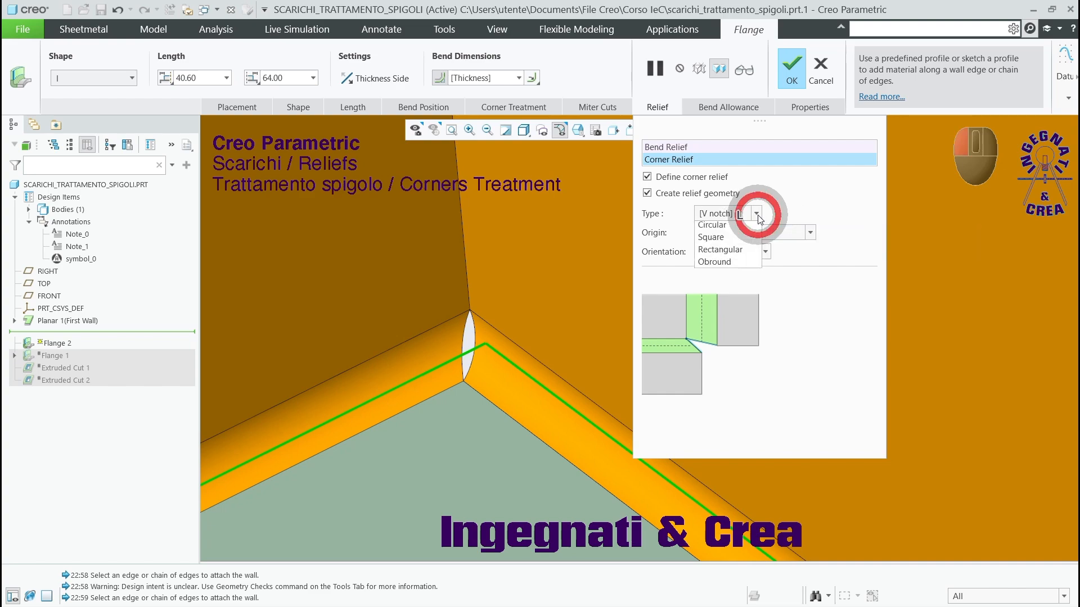
pyautogui.click(756, 214)
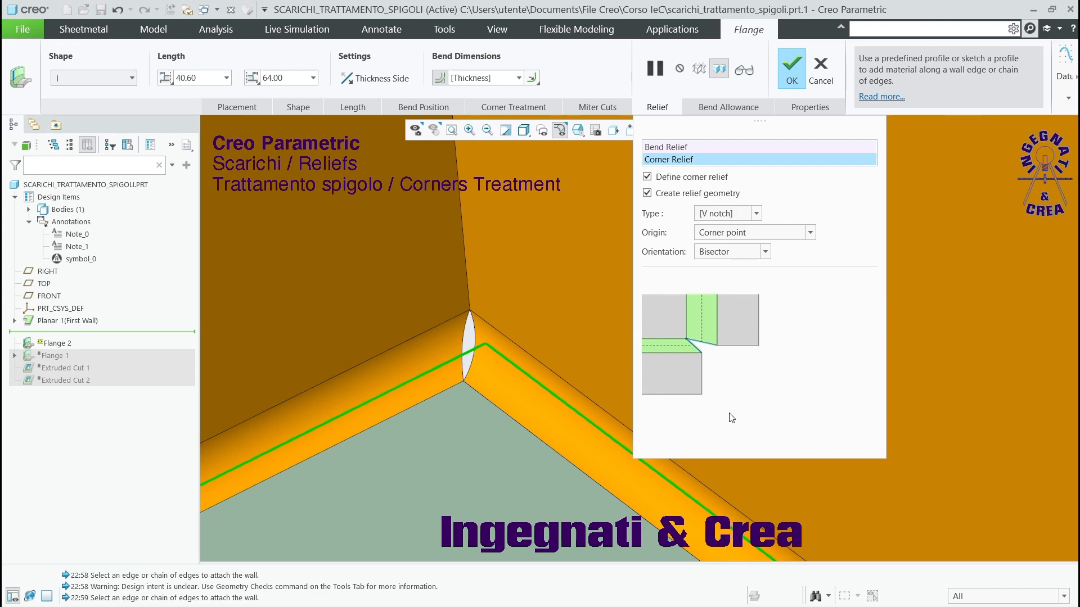
# Try the Normal and Circular corner relief types on the corner between the two flange walls.
pyautogui.click(757, 213)
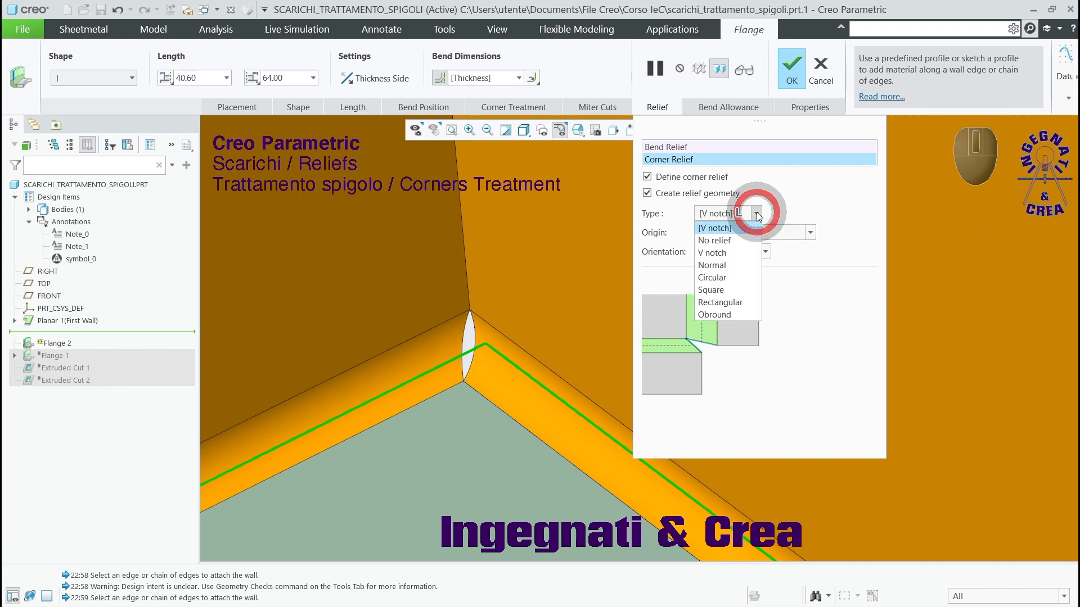
pyautogui.click(751, 265)
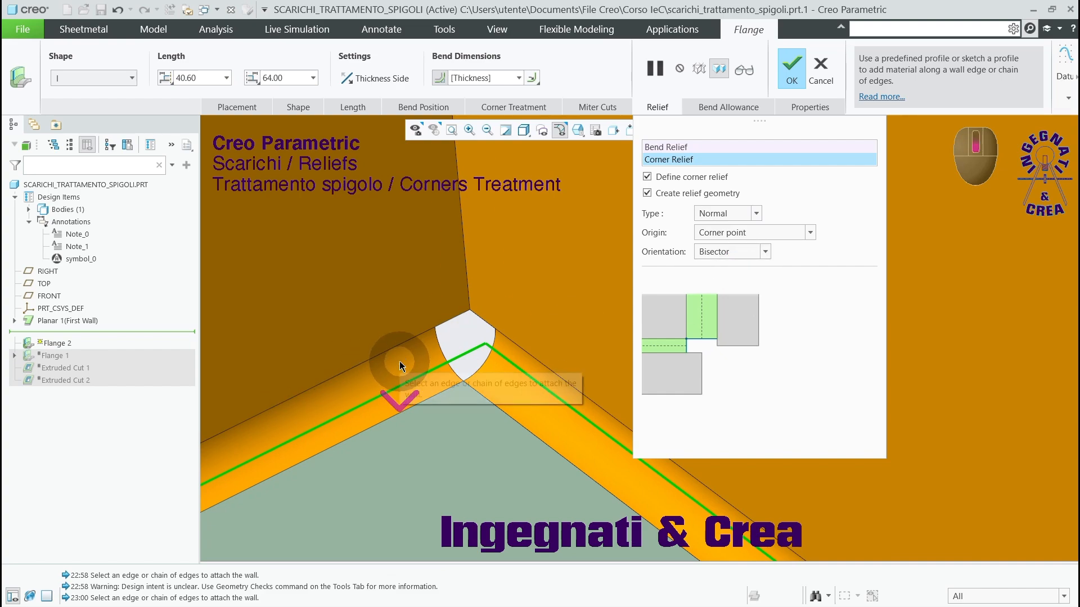
pyautogui.moveTo(399, 361); pyautogui.dragTo(400, 365, button='middle')
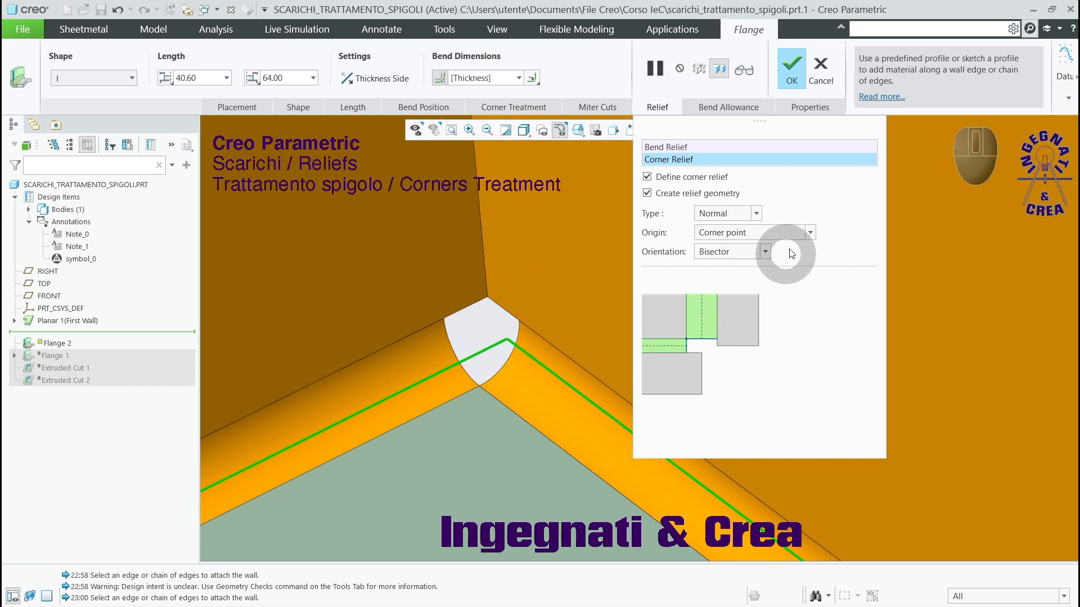
pyautogui.click(756, 214)
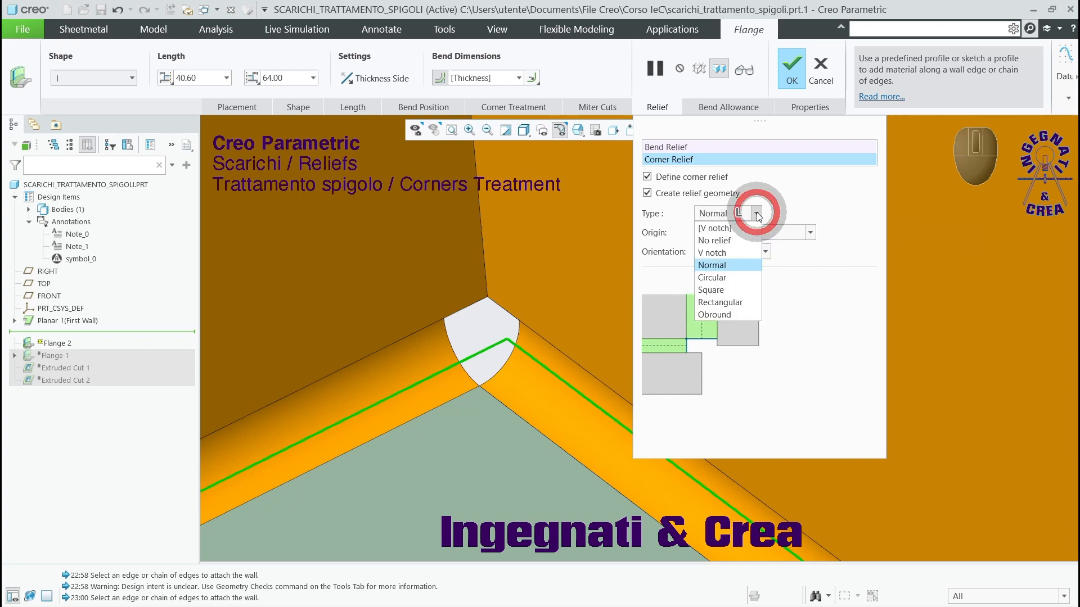
pyautogui.click(743, 280)
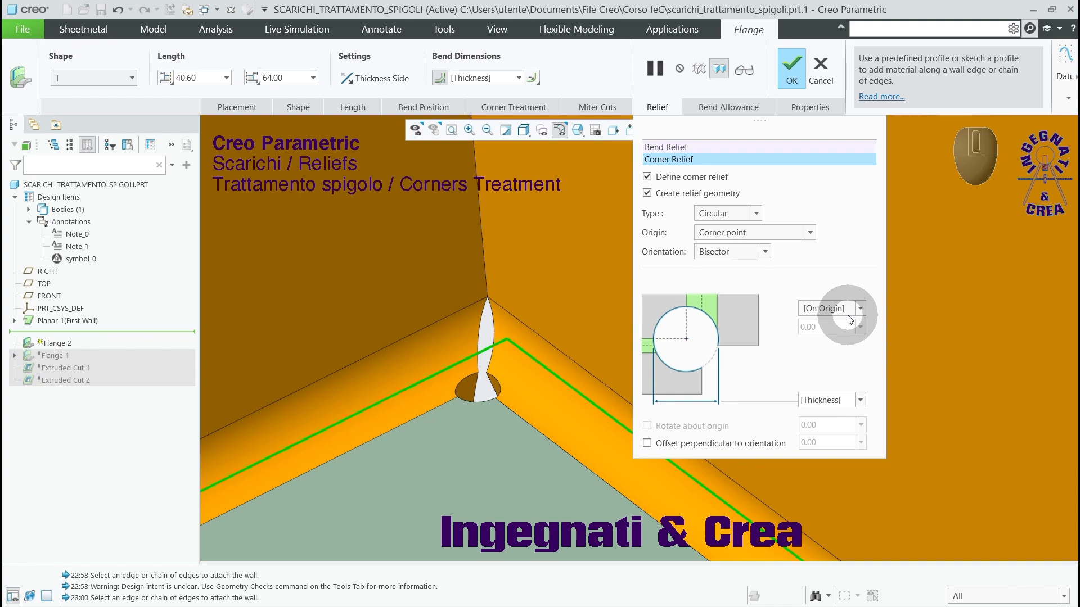
# Try the Square, Rectangular and Obround corner relief types on the flange corner, and restore the default V notch type.
pyautogui.click(757, 213)
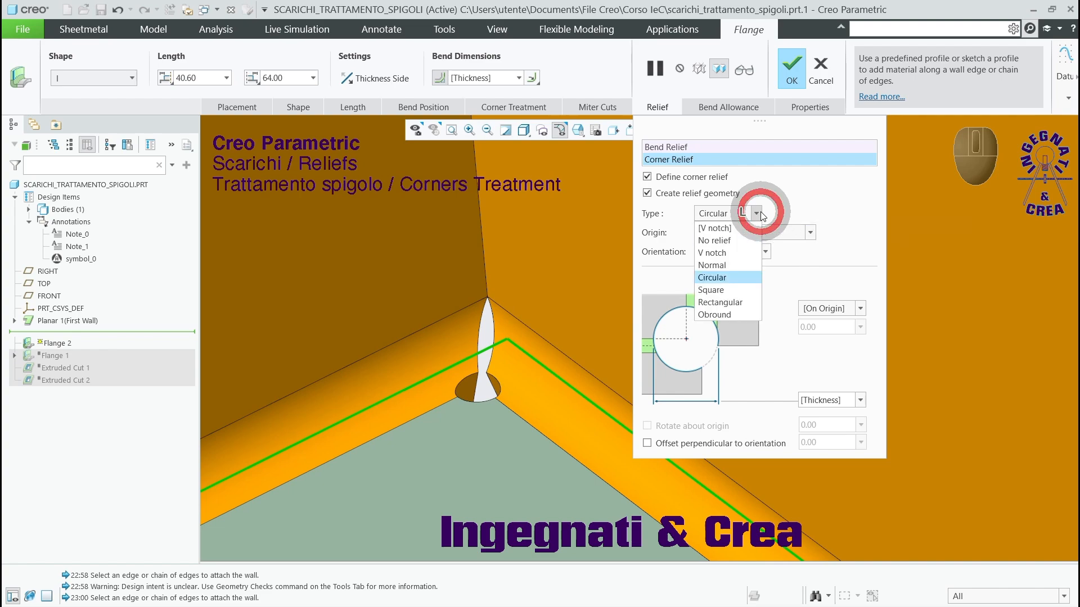
pyautogui.click(750, 291)
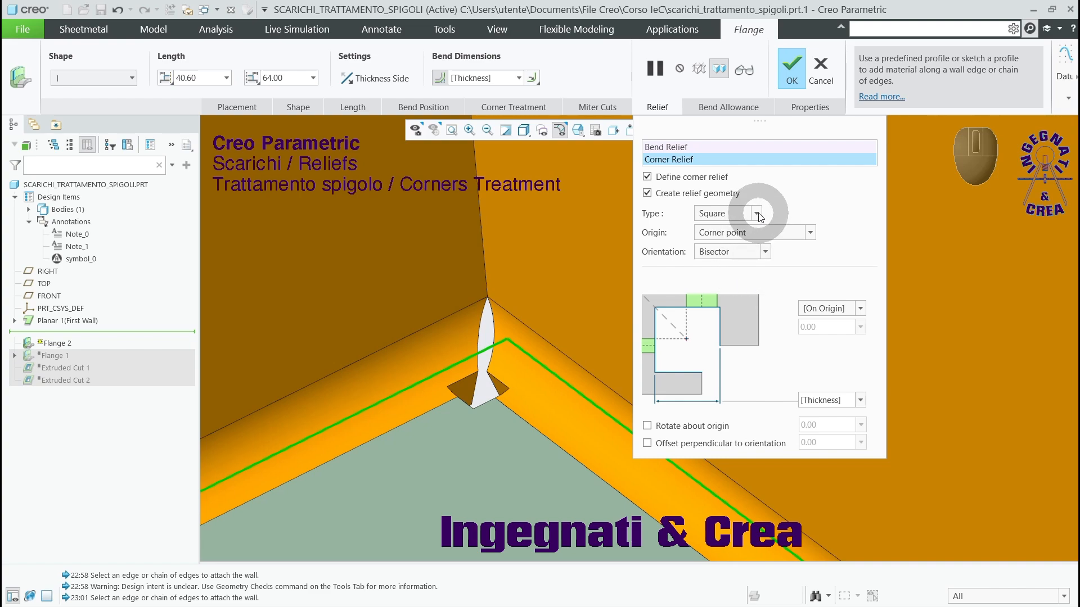
pyautogui.click(757, 215)
pyautogui.click(751, 302)
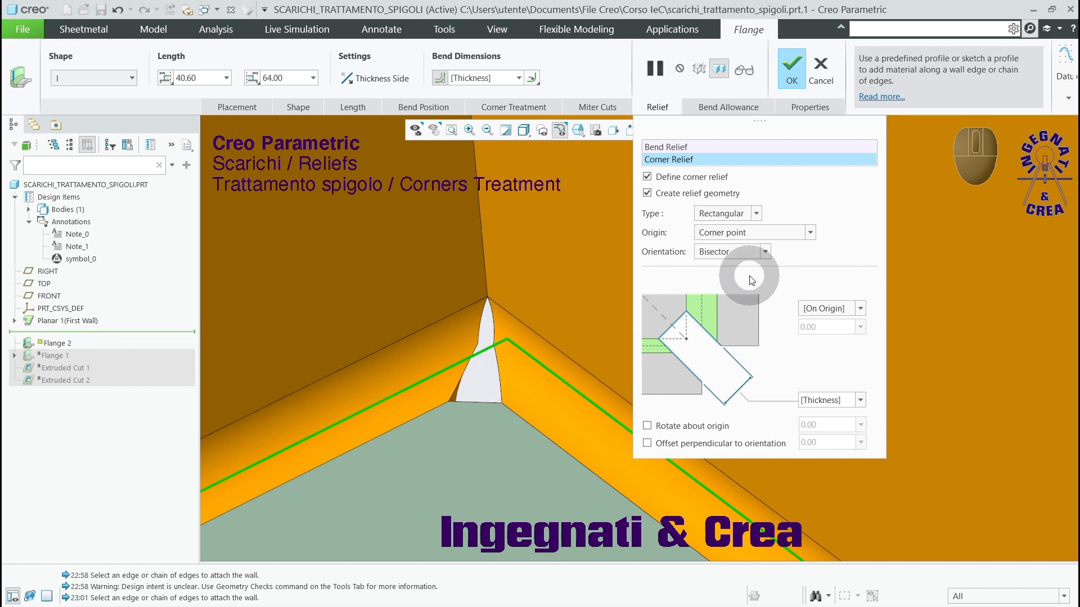
pyautogui.click(755, 213)
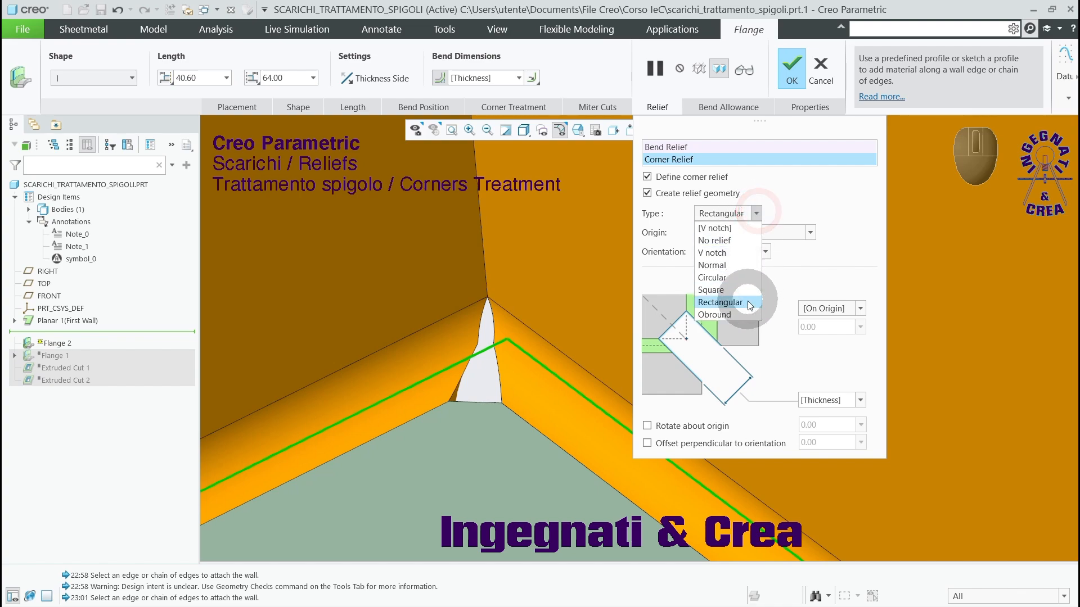
pyautogui.click(747, 314)
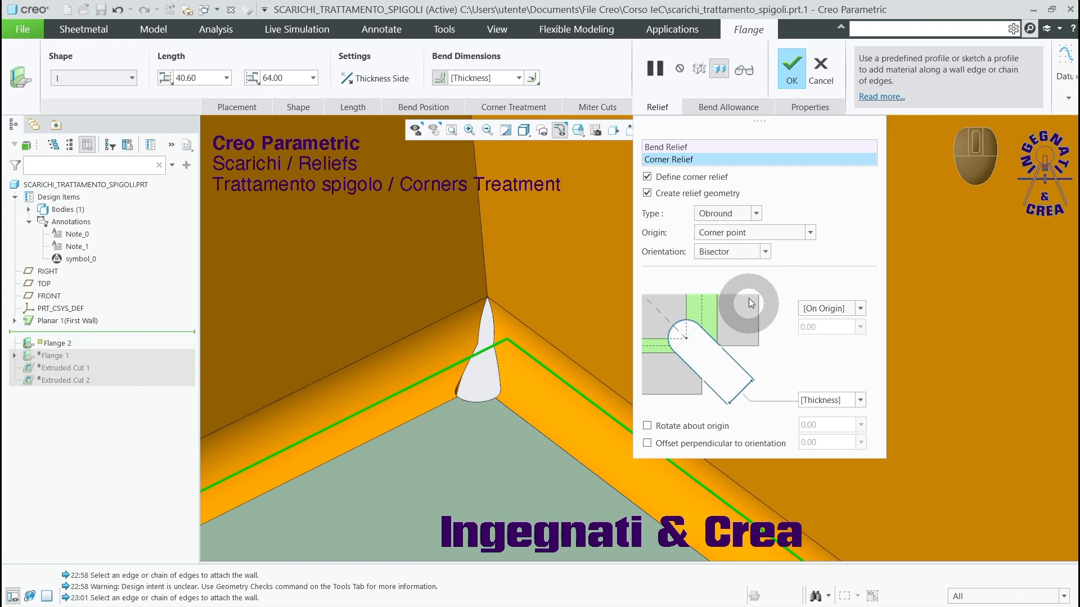
pyautogui.click(756, 213)
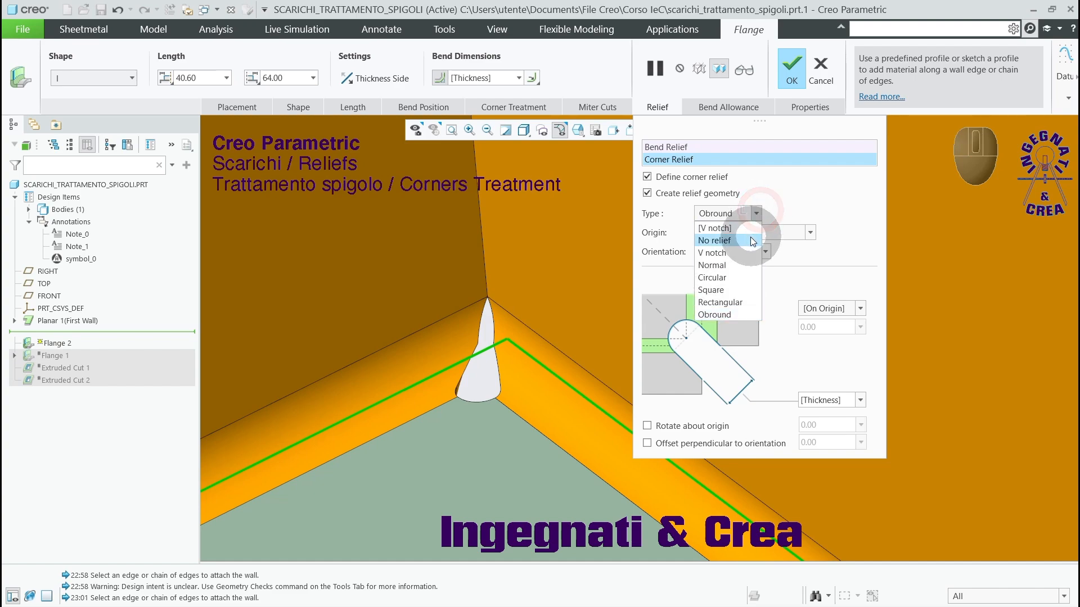
pyautogui.click(741, 228)
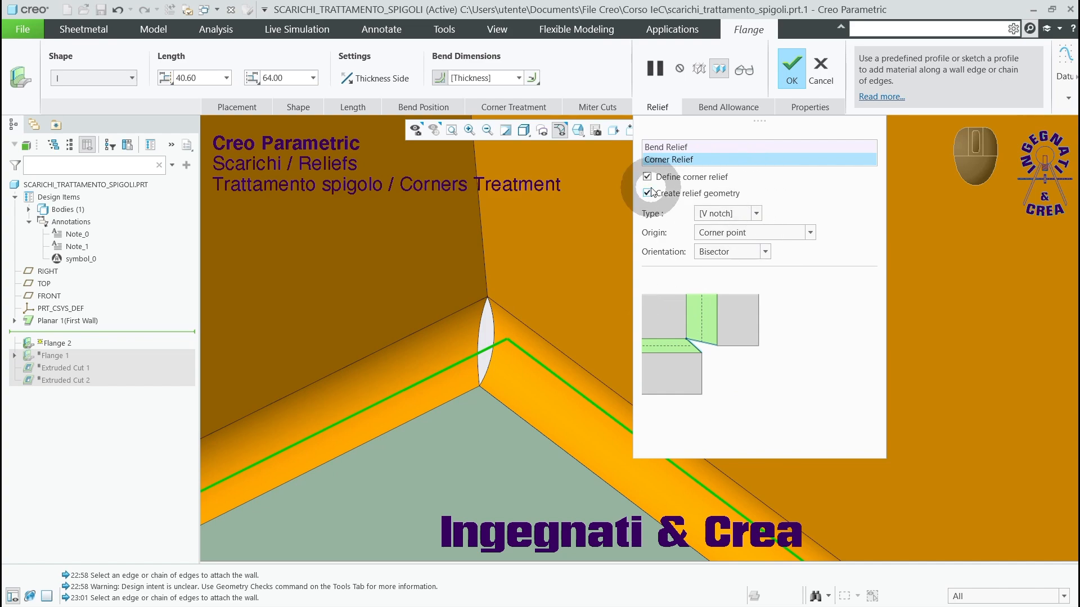
# Inspect the Open corner treatment of Corner 1 and try narrowing the corner, turning that option off again.
pyautogui.click(528, 108)
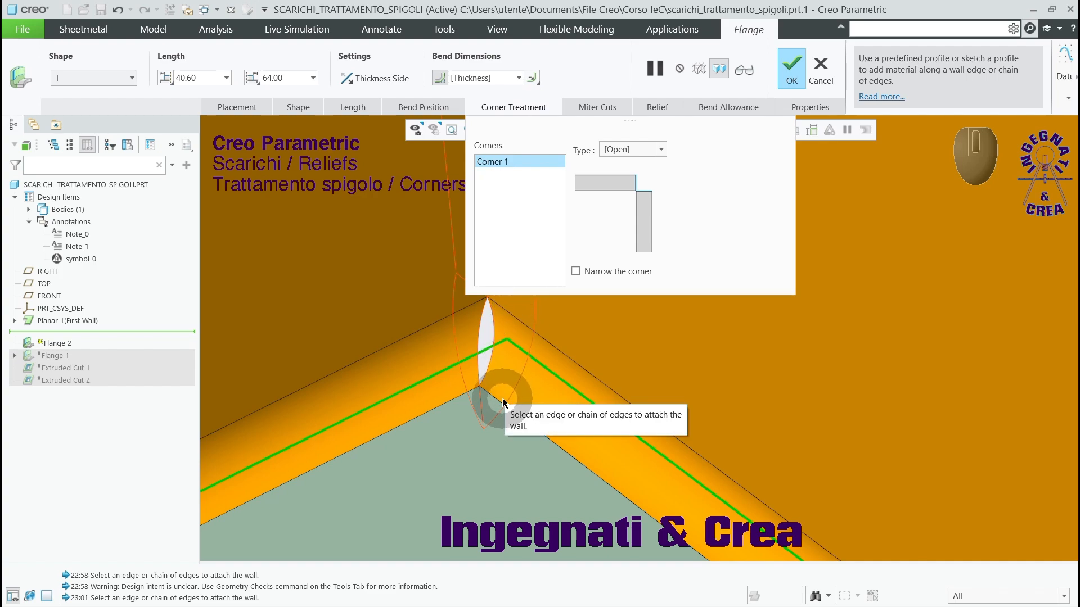
pyautogui.scroll(10, 499, 414)
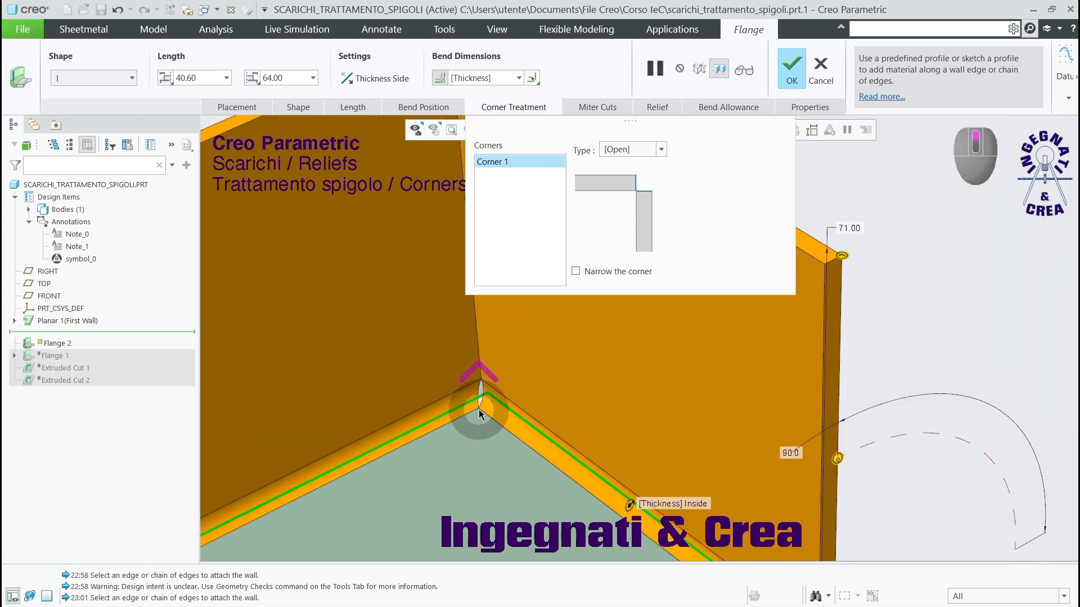
pyautogui.moveTo(482, 406); pyautogui.dragTo(296, 403, button='middle')
pyautogui.scroll(-5, 437, 404)
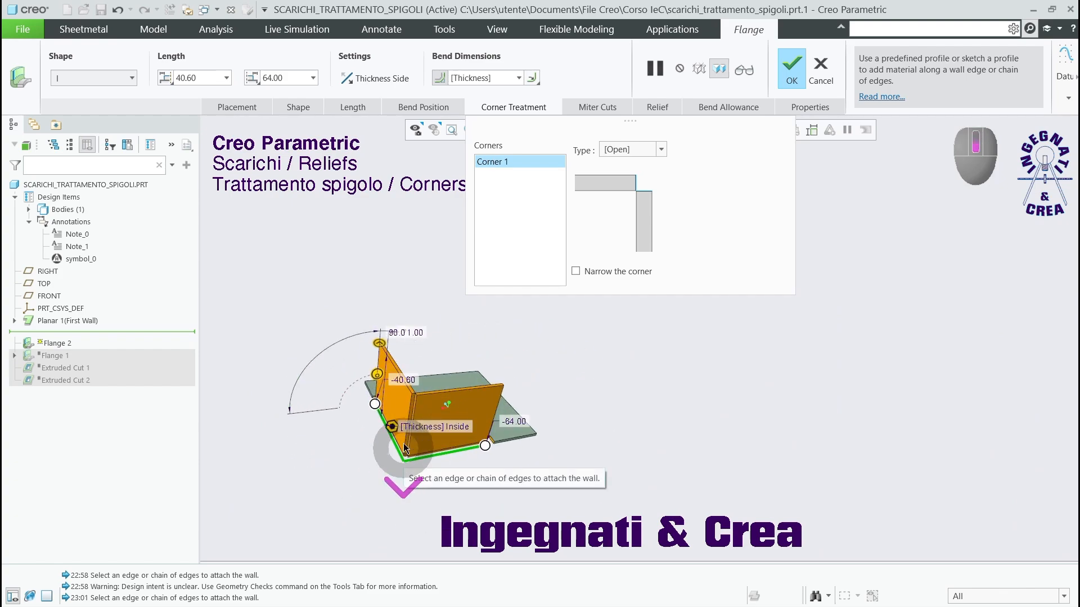
pyautogui.scroll(2, 443, 342)
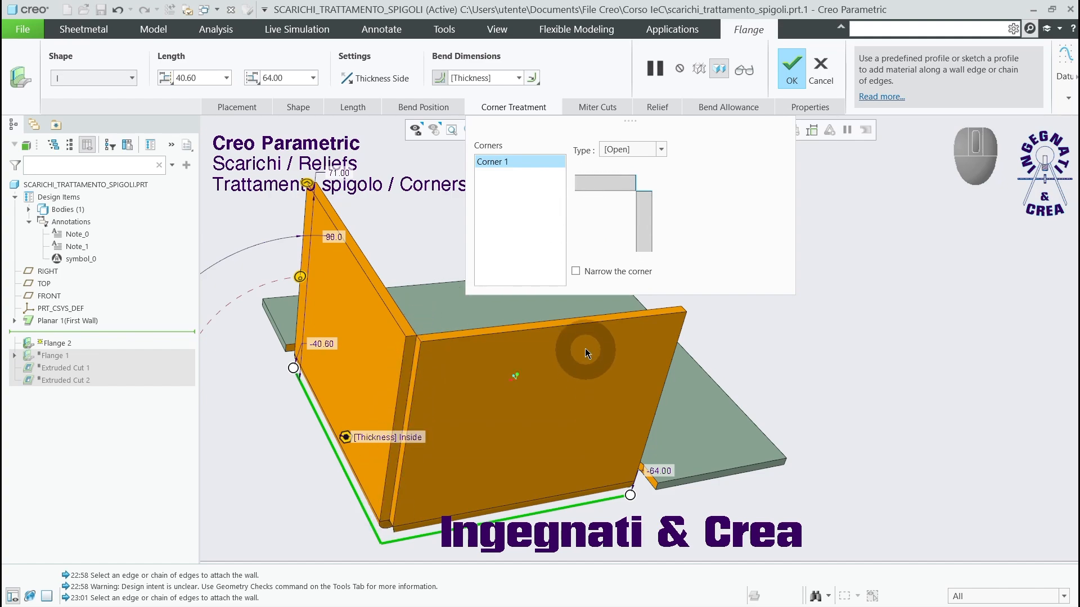
pyautogui.moveTo(580, 329); pyautogui.dragTo(422, 441, button='middle')
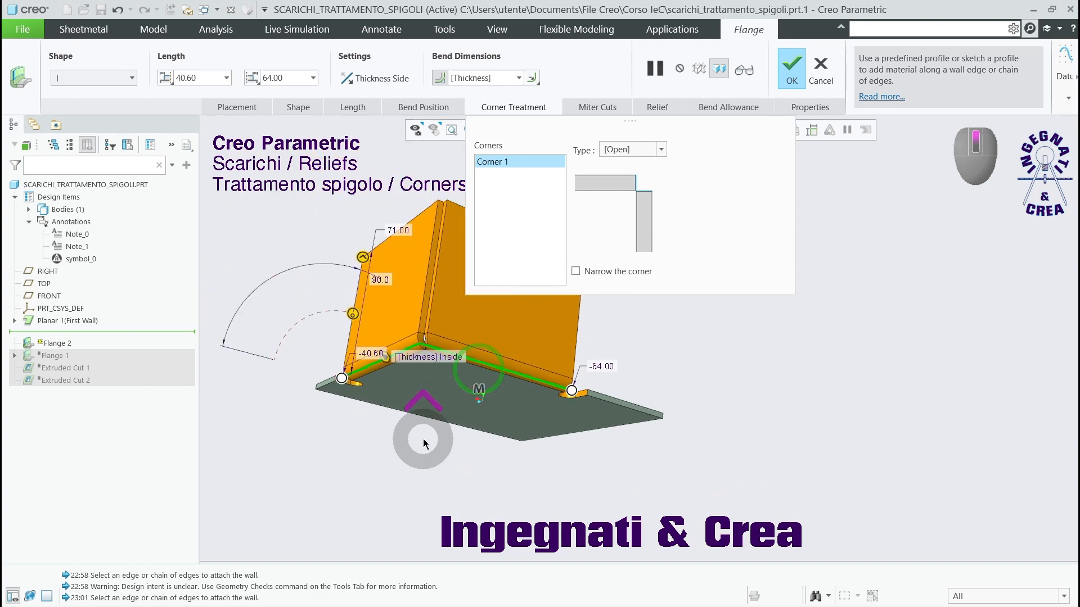
pyautogui.scroll(6, 436, 332)
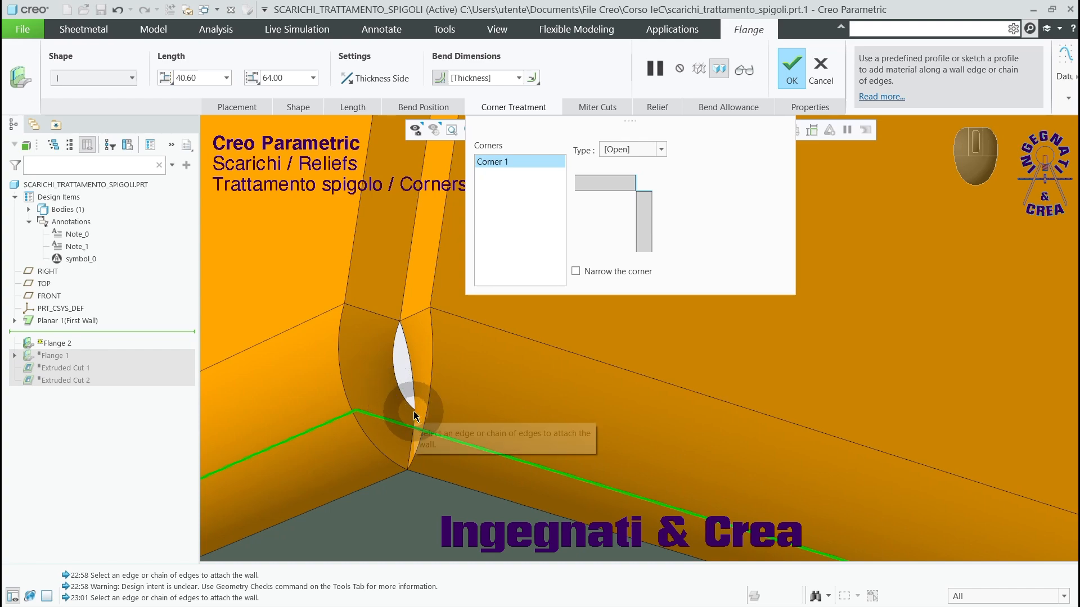
pyautogui.click(576, 272)
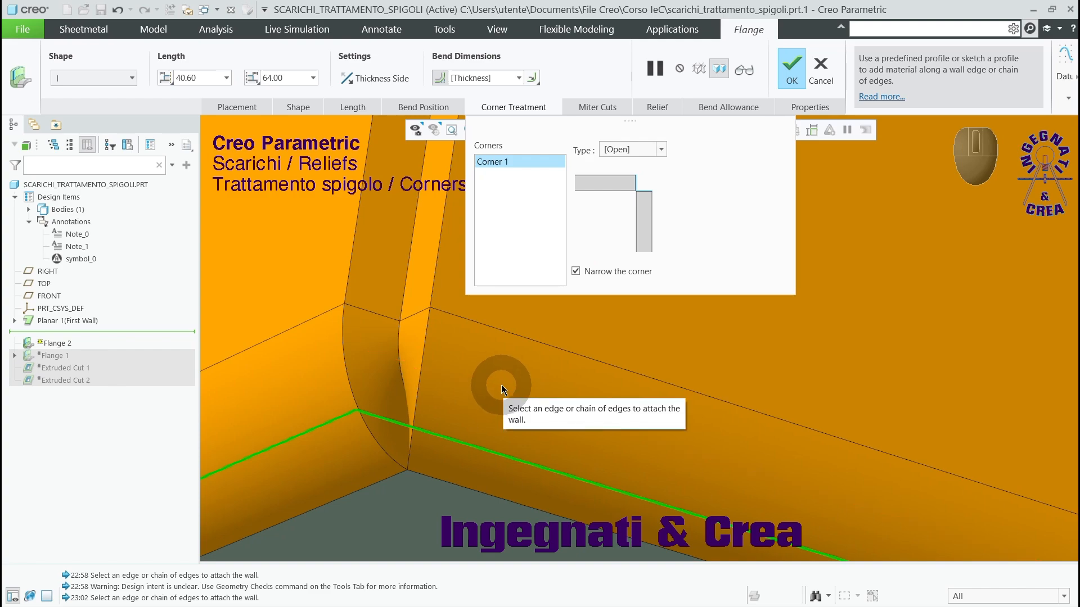
pyautogui.click(575, 271)
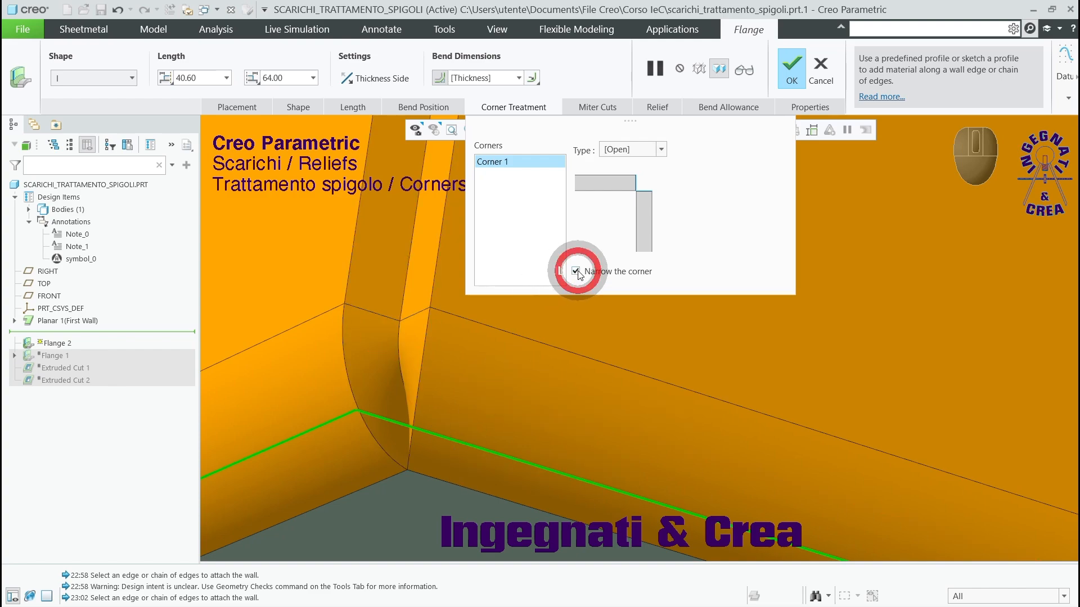
# Try the Gap treatment on Corner 1, inspecting the slot between the two walls and the available gap values.
pyautogui.scroll(6, 467, 409)
pyautogui.moveTo(463, 399); pyautogui.dragTo(456, 415, button='middle')
pyautogui.click(662, 150)
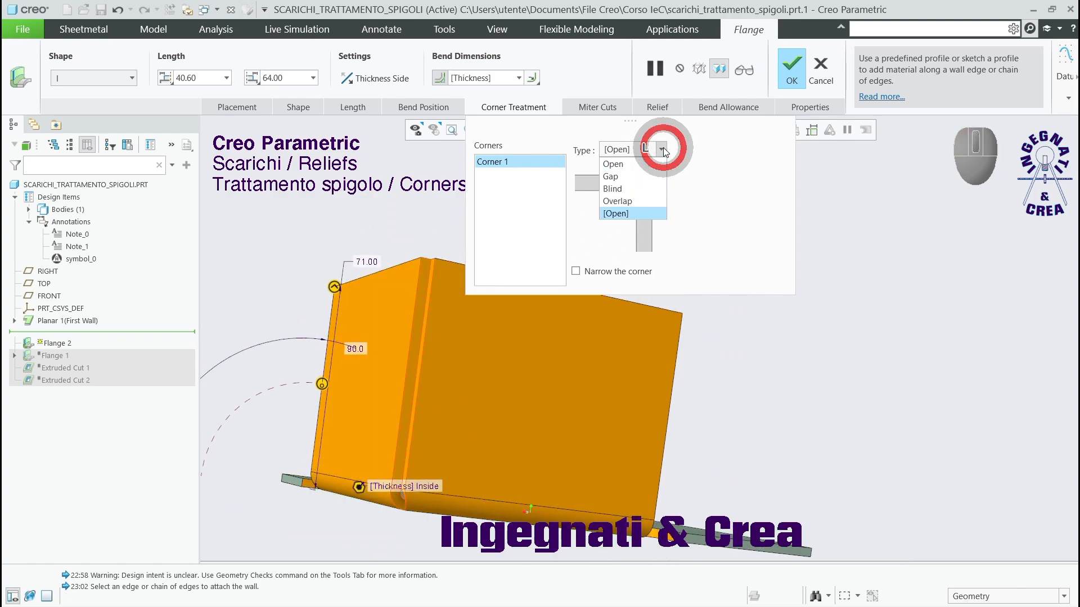
pyautogui.click(647, 176)
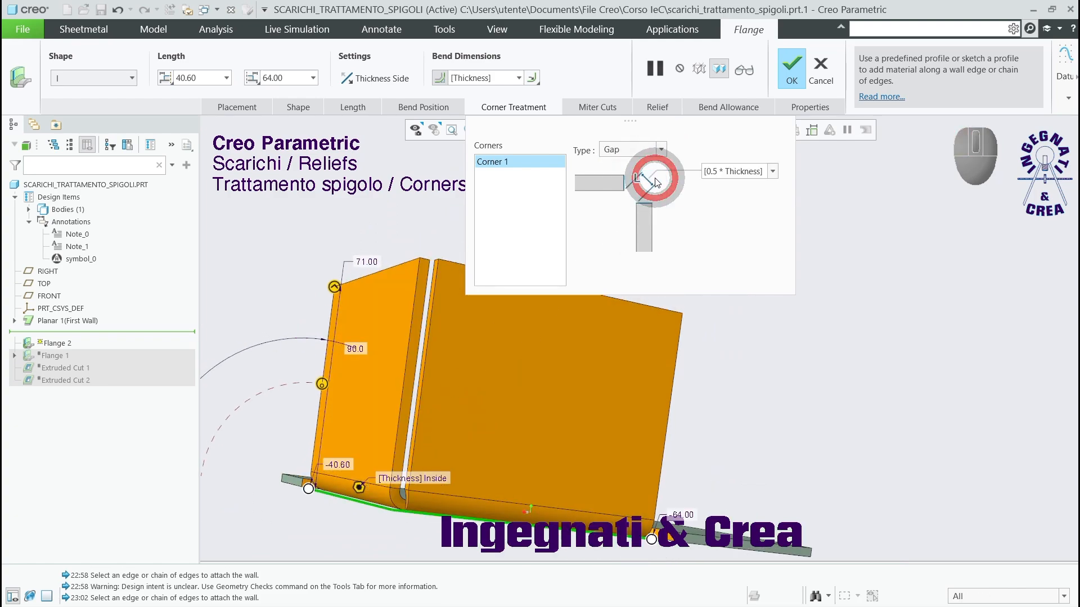
pyautogui.moveTo(429, 376)
pyautogui.mouseDown(button='middle')
pyautogui.moveTo(429, 404)
pyautogui.moveTo(435, 377)
pyautogui.mouseUp(button='middle')
pyautogui.scroll(2, 350, 412)
pyautogui.moveTo(350, 412); pyautogui.dragTo(385, 407, button='middle')
pyautogui.scroll(2, 361, 413)
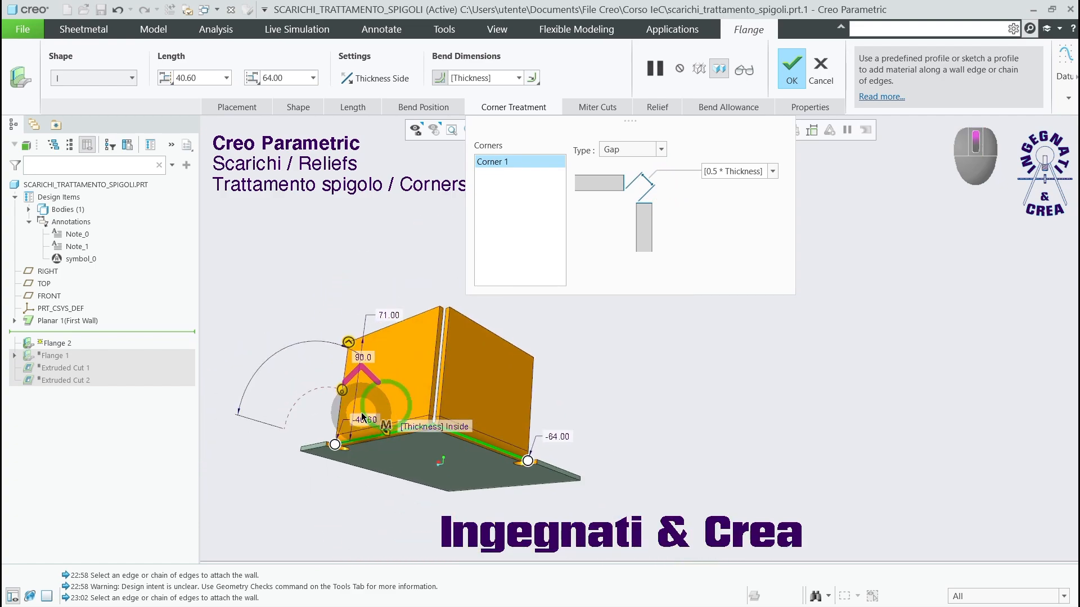
pyautogui.scroll(-5, 473, 362)
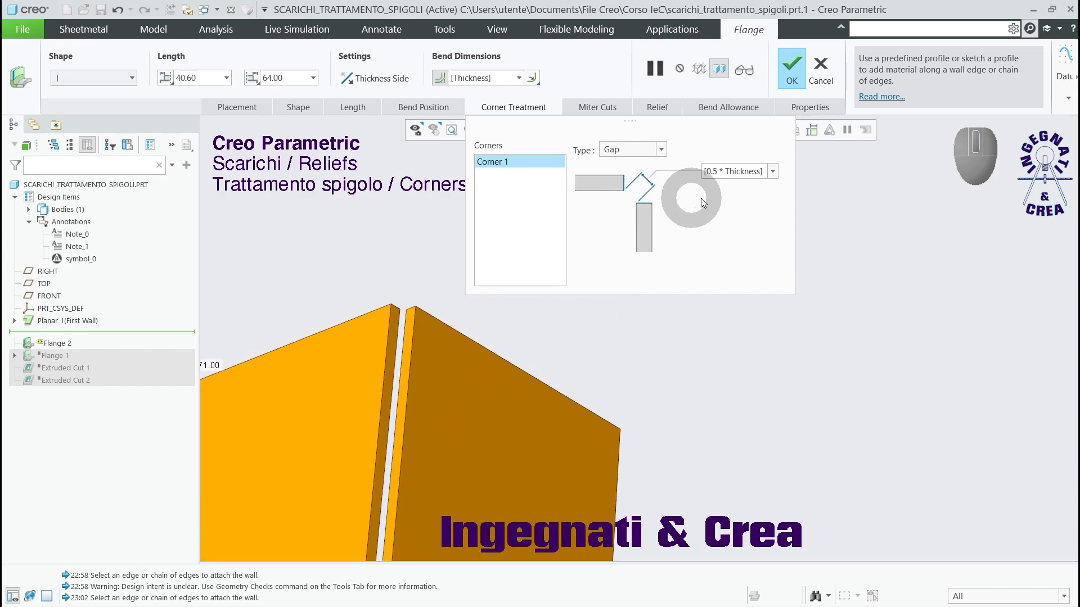
pyautogui.click(773, 171)
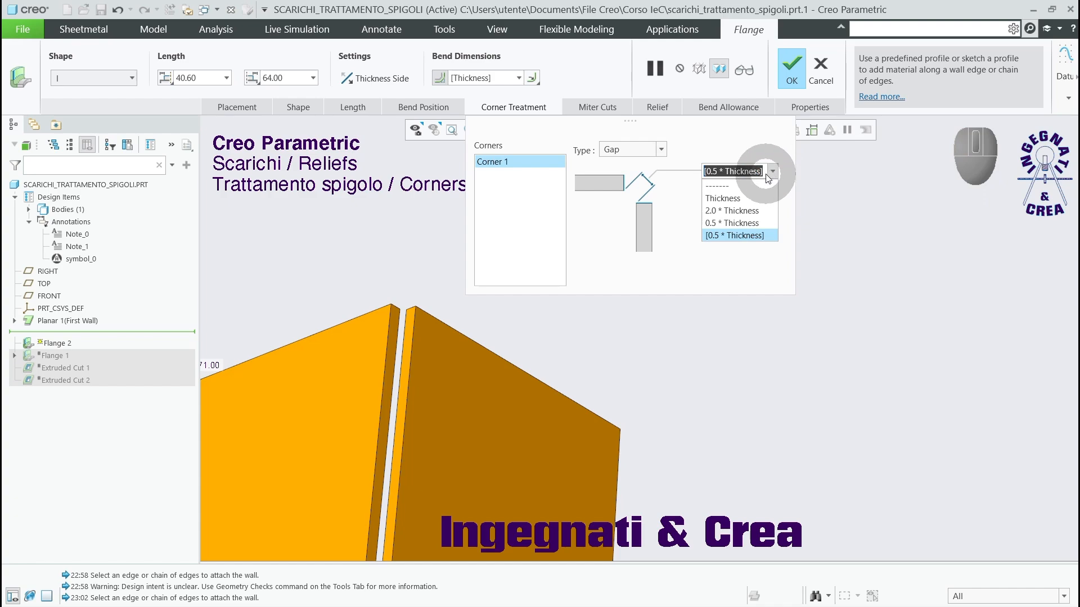
# Try the Blind treatment on Corner 1 and inspect the corner between the two flange walls.
pyautogui.click(662, 150)
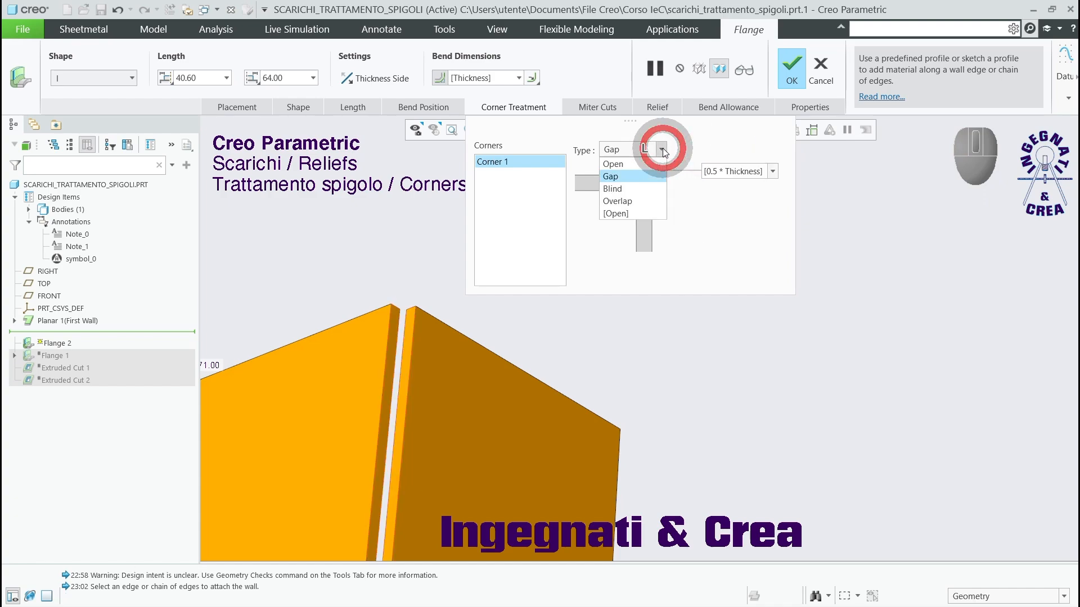
pyautogui.click(647, 188)
pyautogui.moveTo(435, 302); pyautogui.dragTo(412, 445, button='middle')
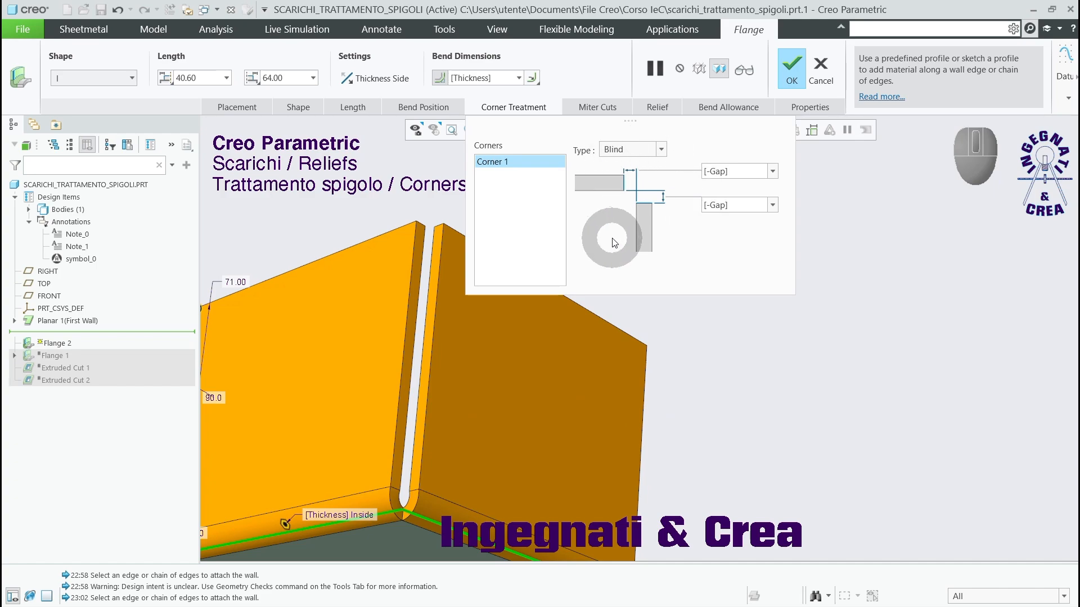
# Try the Overlap treatment on Corner 1, flip the overlapping side and add a gap between the walls.
pyautogui.click(661, 149)
pyautogui.click(650, 202)
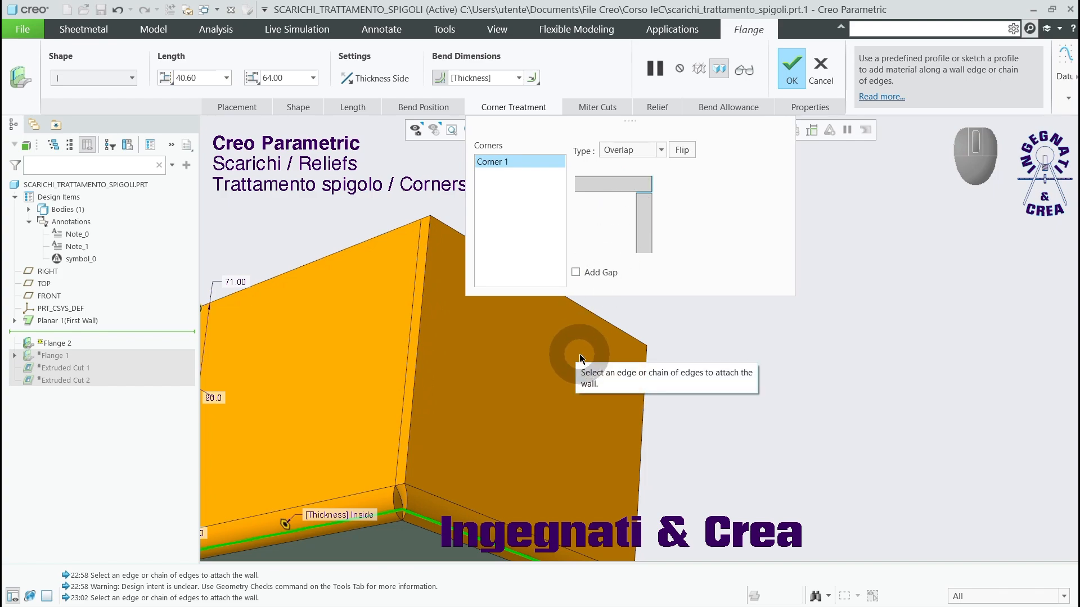
pyautogui.click(682, 151)
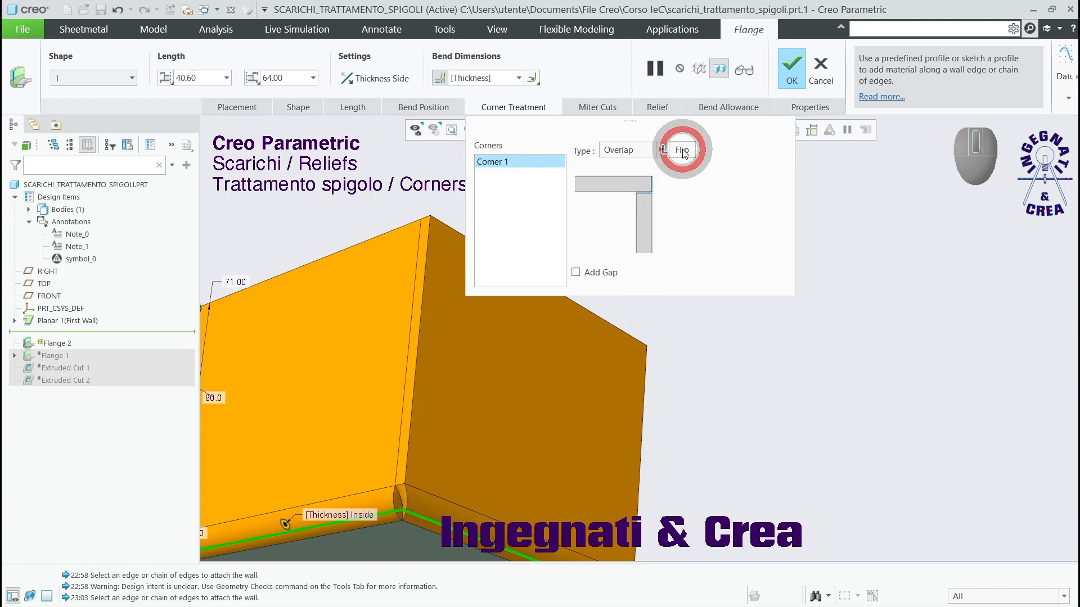
pyautogui.click(579, 274)
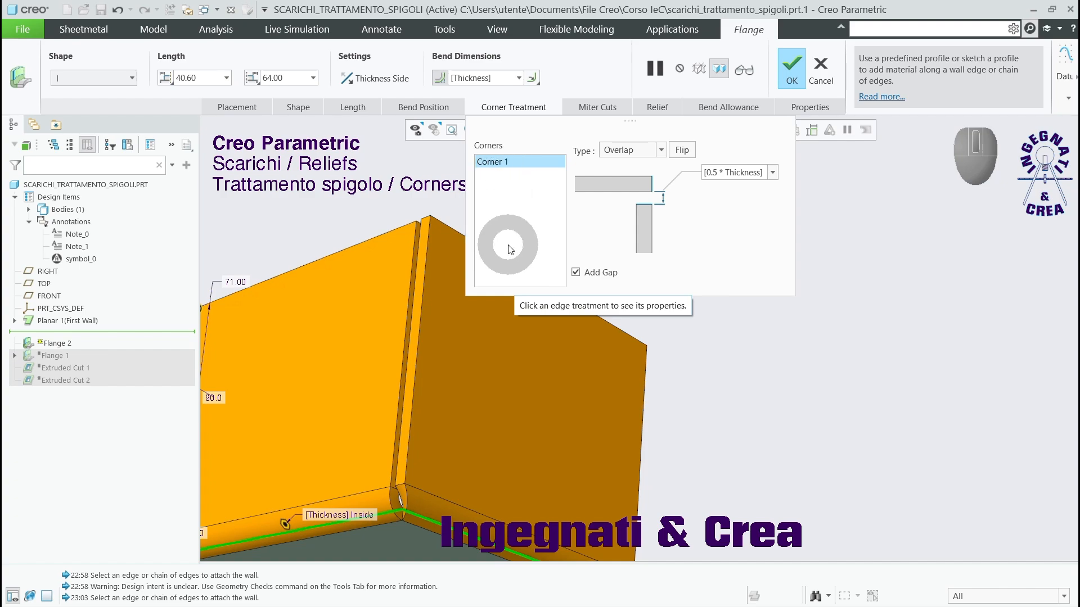
# Cancel the flange and discard its whole definition.
pyautogui.scroll(3, 431, 350)
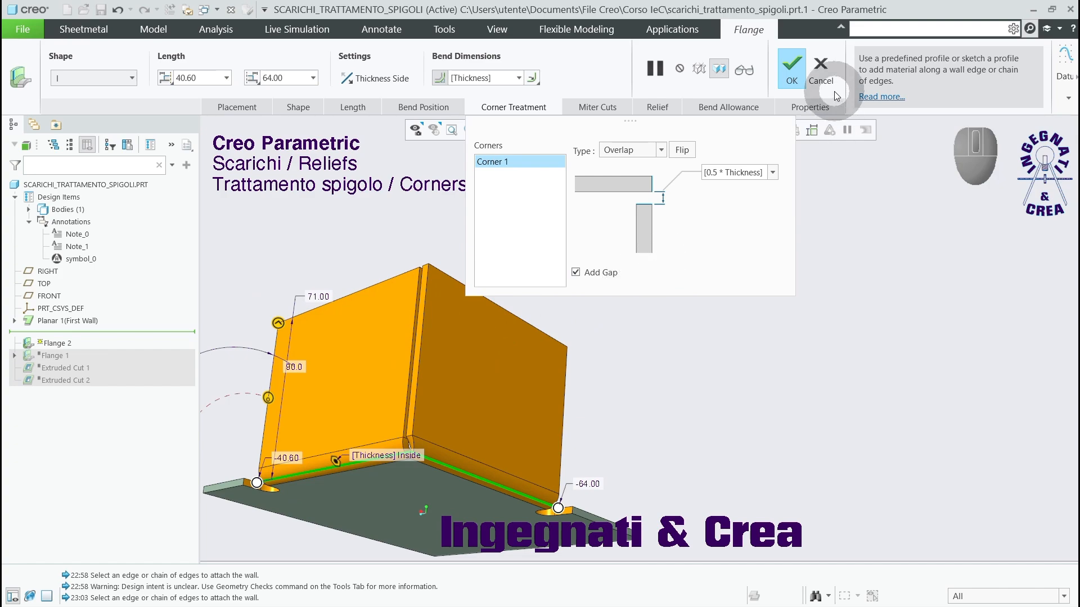
pyautogui.click(821, 65)
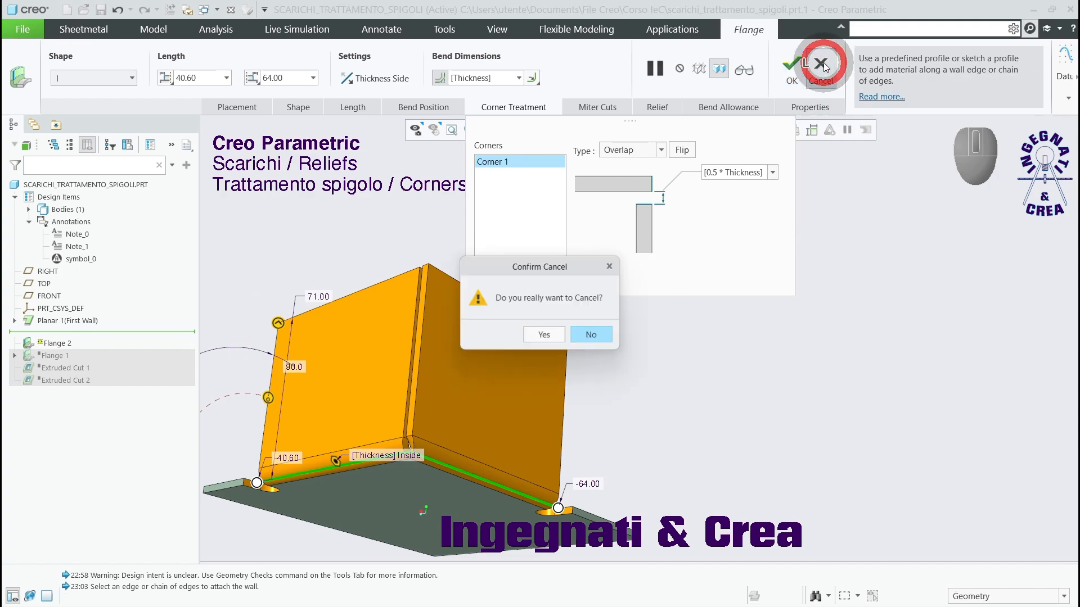
pyautogui.click(544, 335)
# Create rectangular flat walls at 90° on two opposite edges of the plate.
pyautogui.scroll(2, 534, 337)
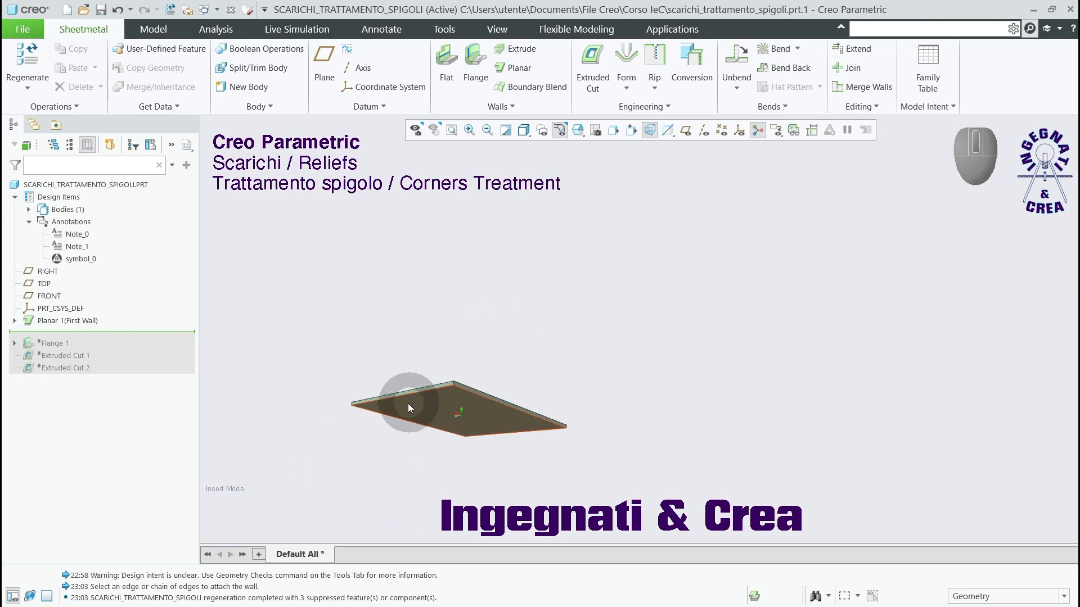
pyautogui.scroll(-2, 406, 412)
pyautogui.moveTo(406, 413); pyautogui.dragTo(425, 485, button='middle')
pyautogui.click(446, 59)
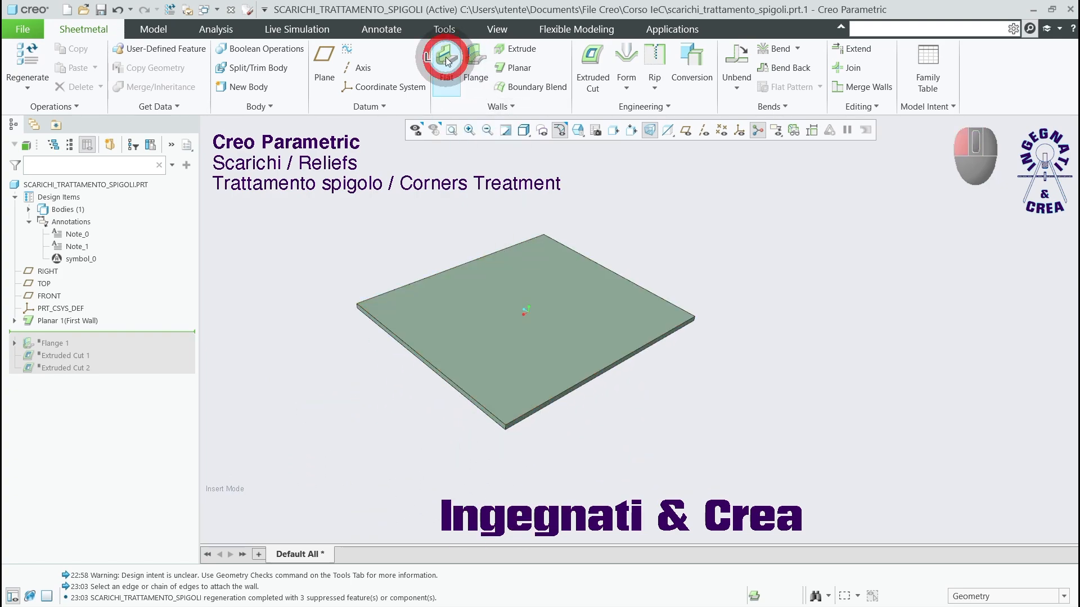
pyautogui.click(575, 401)
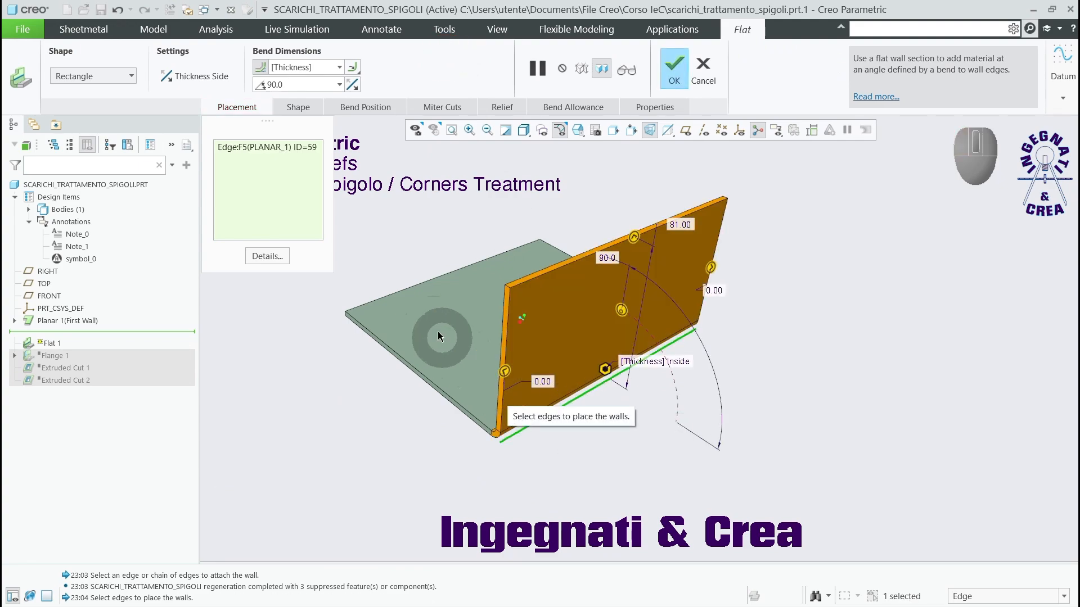
pyautogui.keyDown('ctrl'); pyautogui.click(412, 298); pyautogui.keyUp('ctrl')
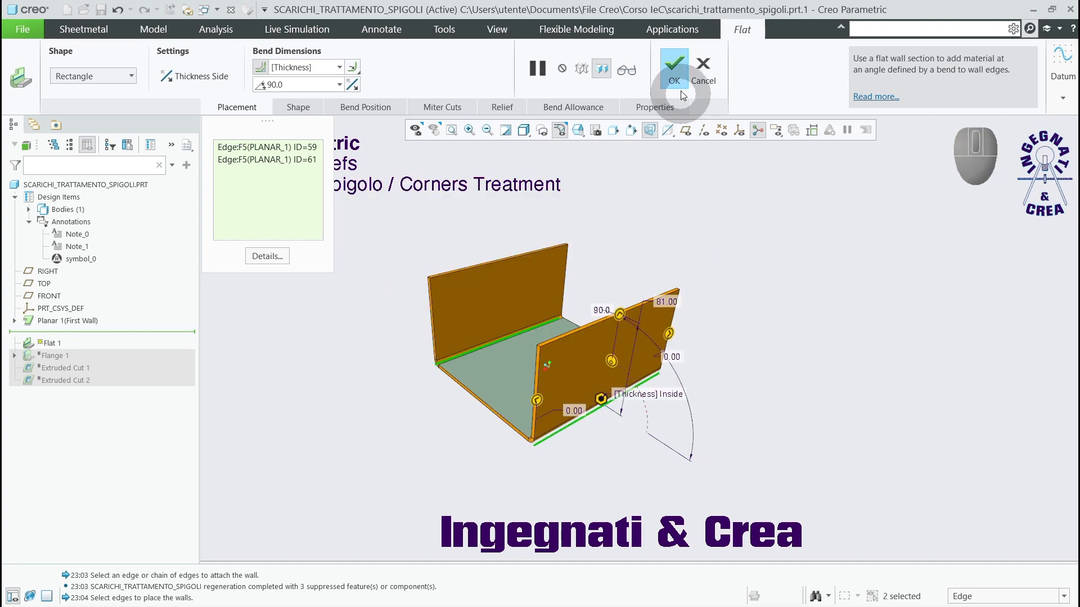
pyautogui.click(674, 71)
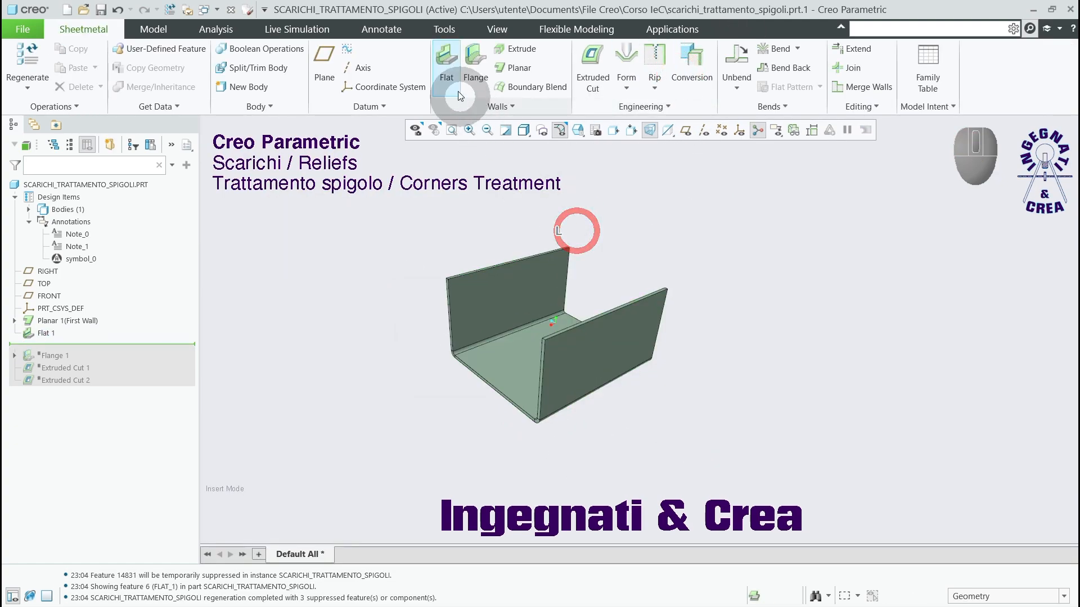
# Place a flat wall on the open plate edge between the two existing walls and stretch its height to about 81.30.
pyautogui.click(446, 59)
pyautogui.scroll(-3, 461, 386)
pyautogui.scroll(-3, 464, 387)
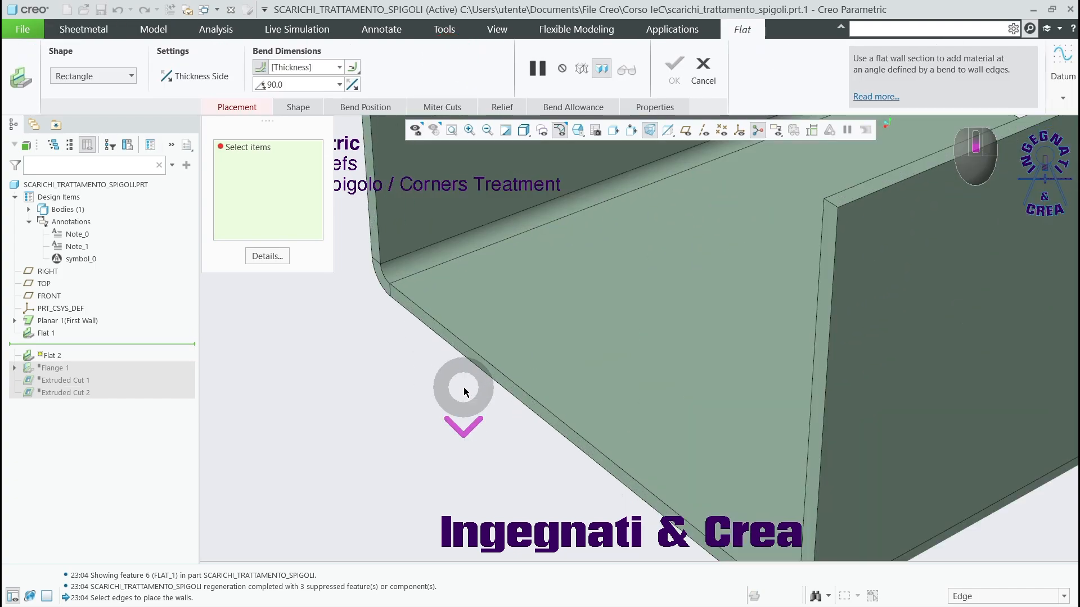
pyautogui.click(488, 383)
pyautogui.scroll(3, 488, 443)
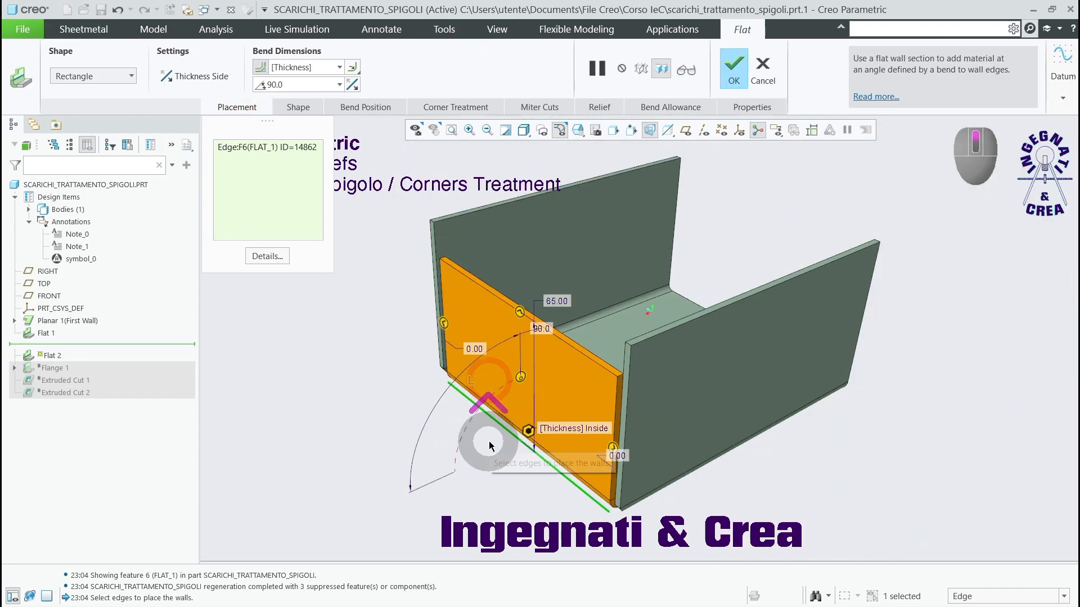
pyautogui.moveTo(489, 443); pyautogui.dragTo(539, 374, button='middle')
pyautogui.moveTo(600, 268); pyautogui.dragTo(613, 224)
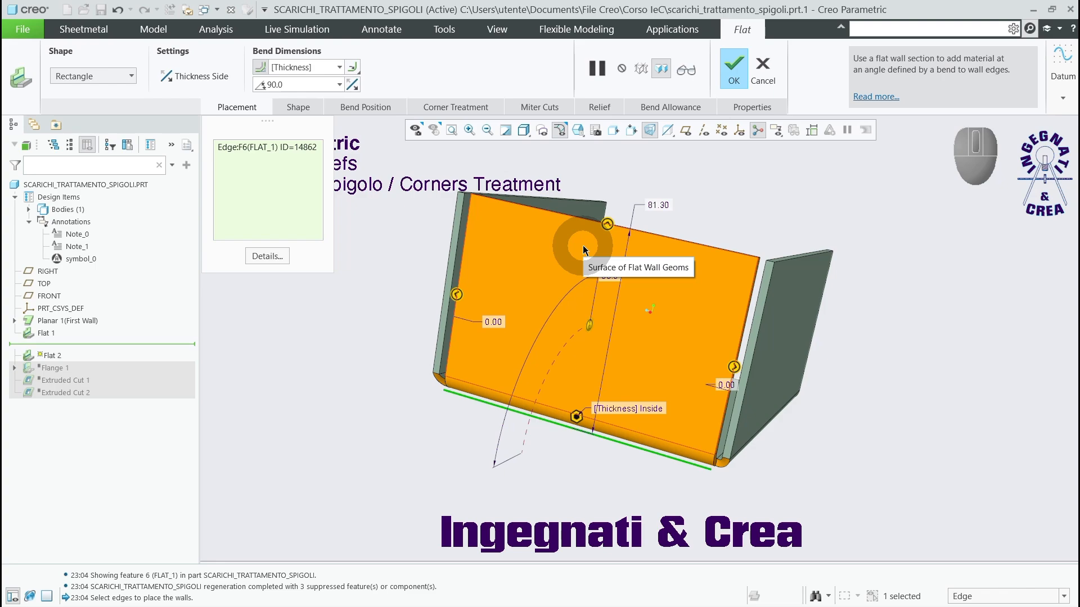
# Create Corner 1 of the new flat wall with a seam of type Overlap and flip the overlapping side.
pyautogui.click(441, 109)
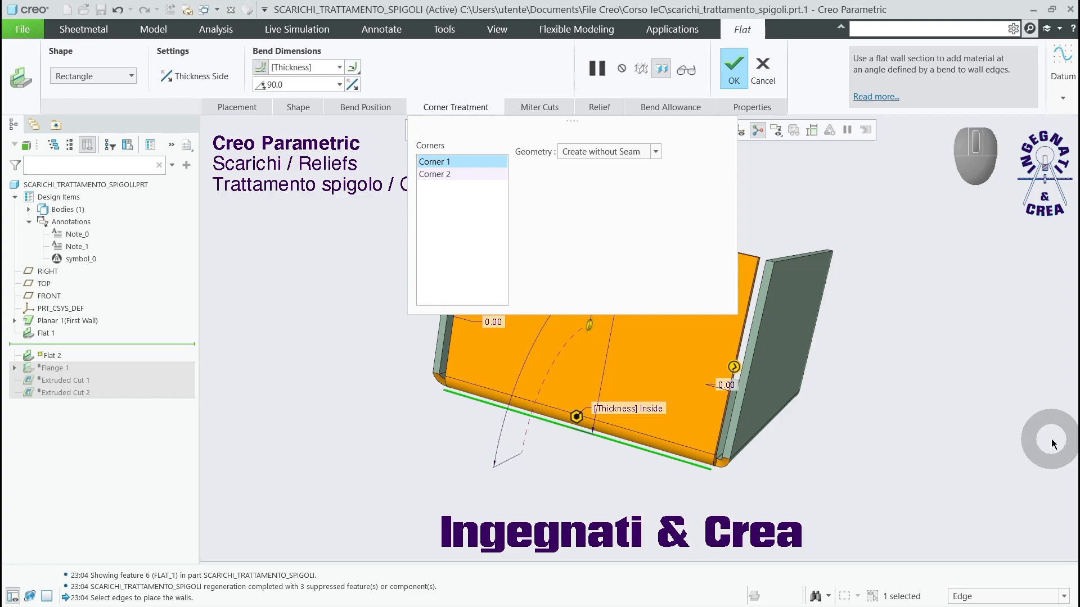
pyautogui.moveTo(885, 414); pyautogui.dragTo(785, 422, button='middle')
pyautogui.scroll(-2, 698, 390)
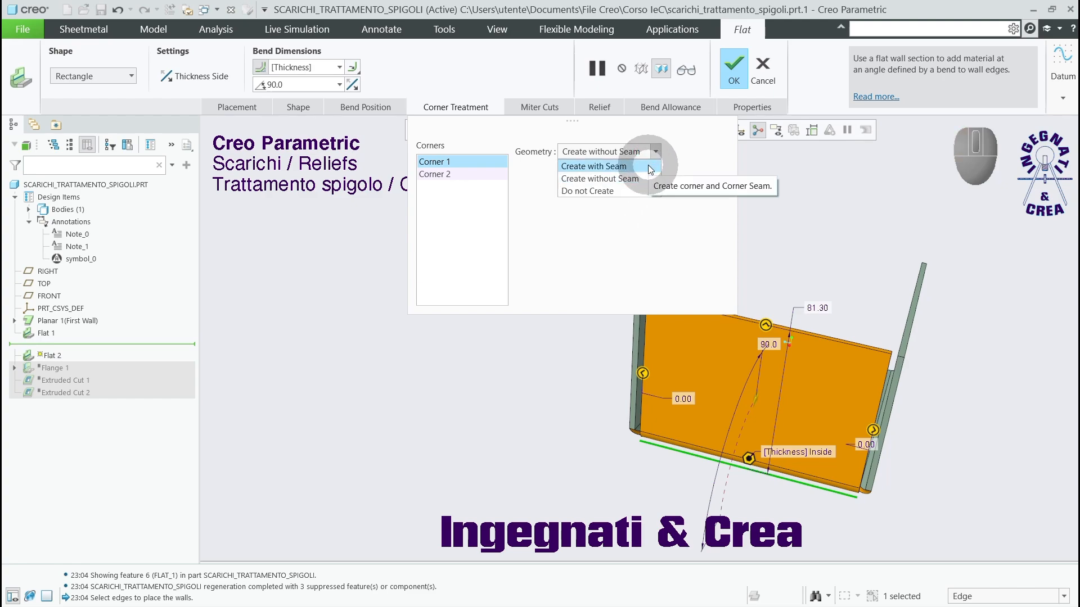
pyautogui.click(651, 170)
pyautogui.moveTo(782, 416); pyautogui.dragTo(835, 410, button='middle')
pyautogui.scroll(-4, 764, 363)
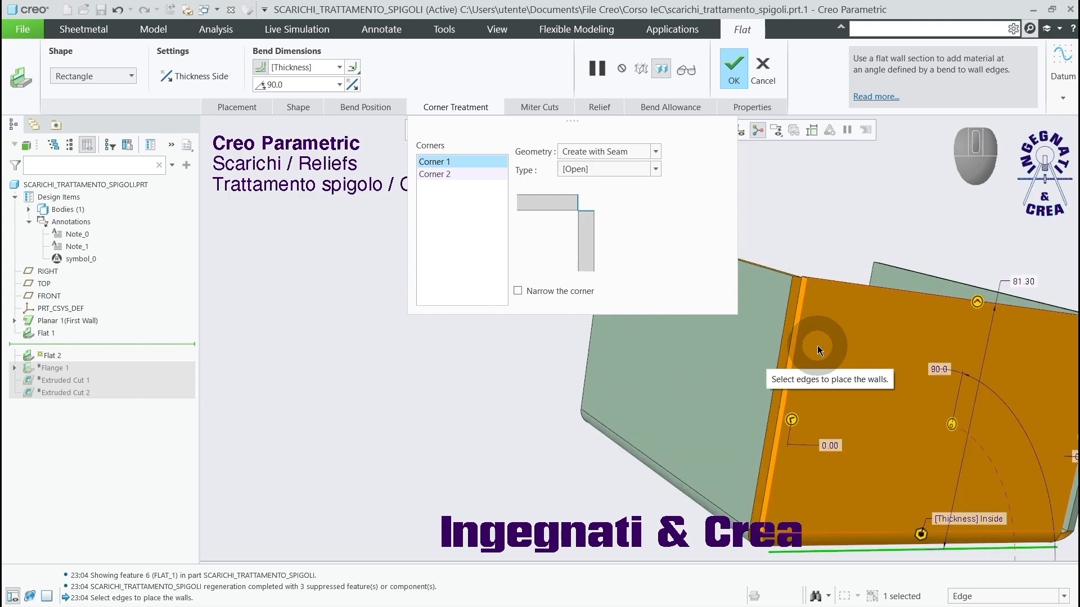
pyautogui.moveTo(817, 349); pyautogui.dragTo(812, 357, button='middle')
pyautogui.scroll(3, 623, 310)
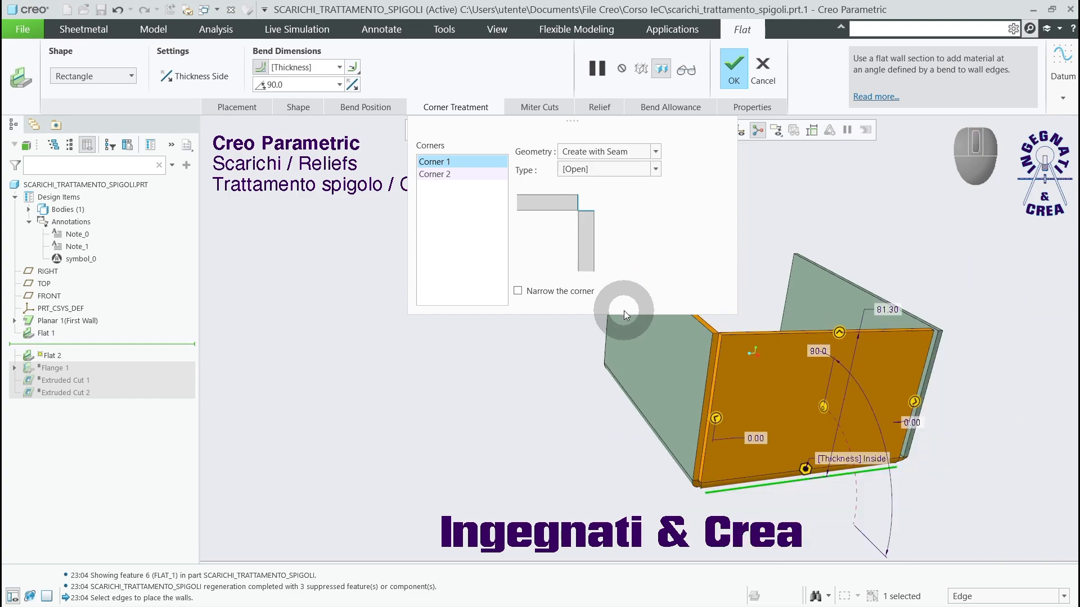
pyautogui.click(657, 170)
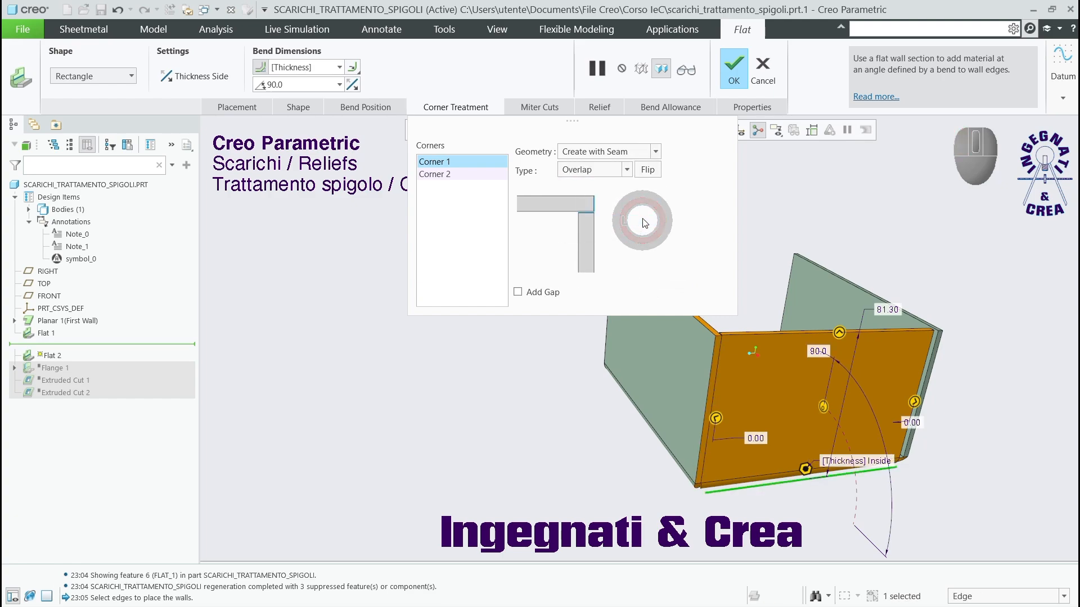
pyautogui.click(653, 176)
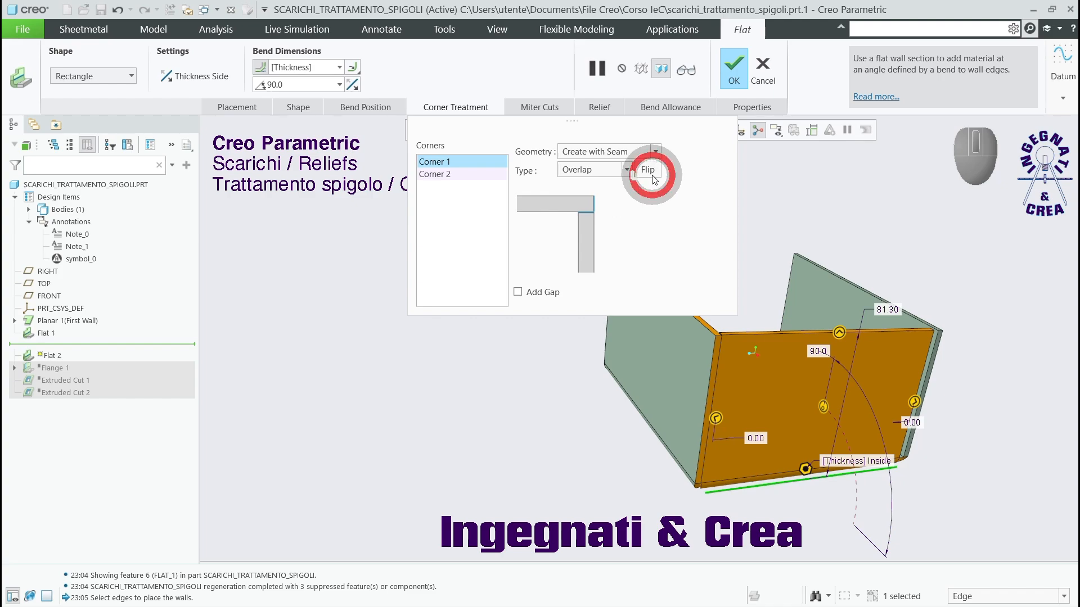
# Create Corner 2 with a seam of type Overlap and complete the flat wall.
pyautogui.click(442, 175)
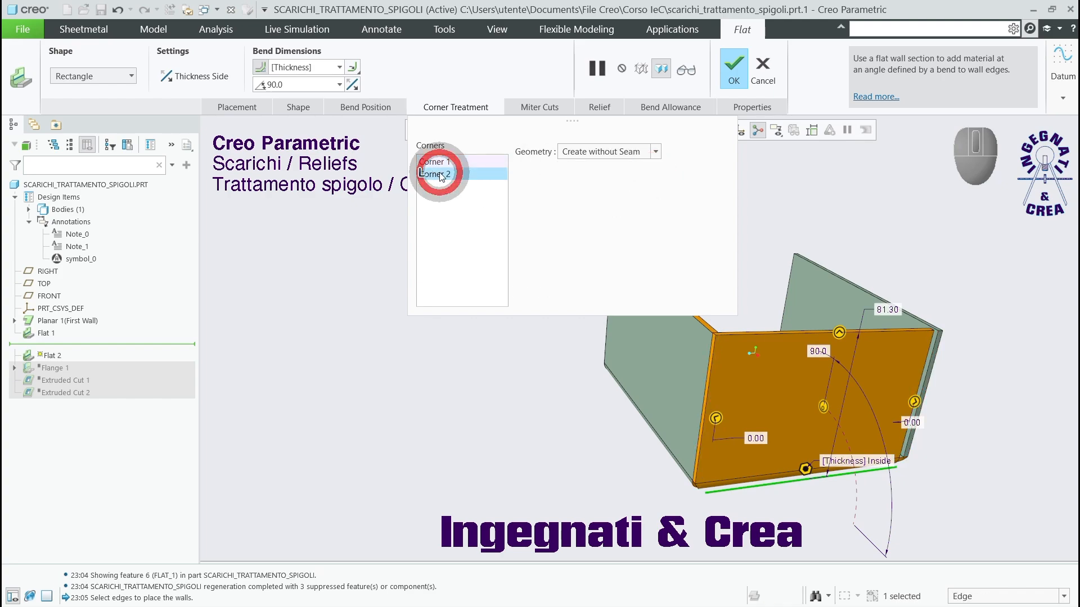
pyautogui.click(655, 152)
pyautogui.click(646, 167)
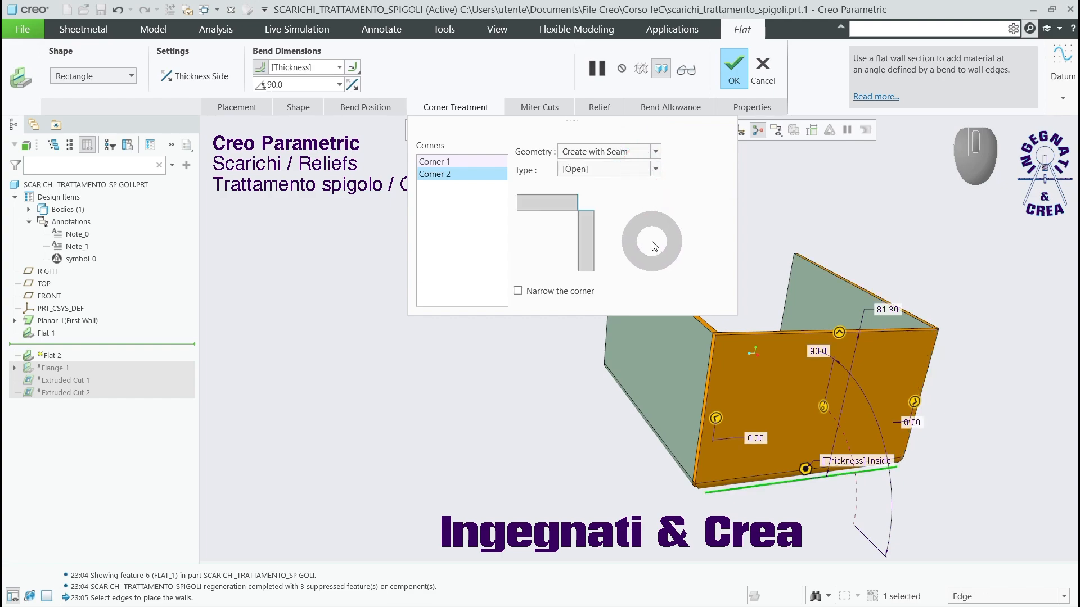
pyautogui.click(655, 169)
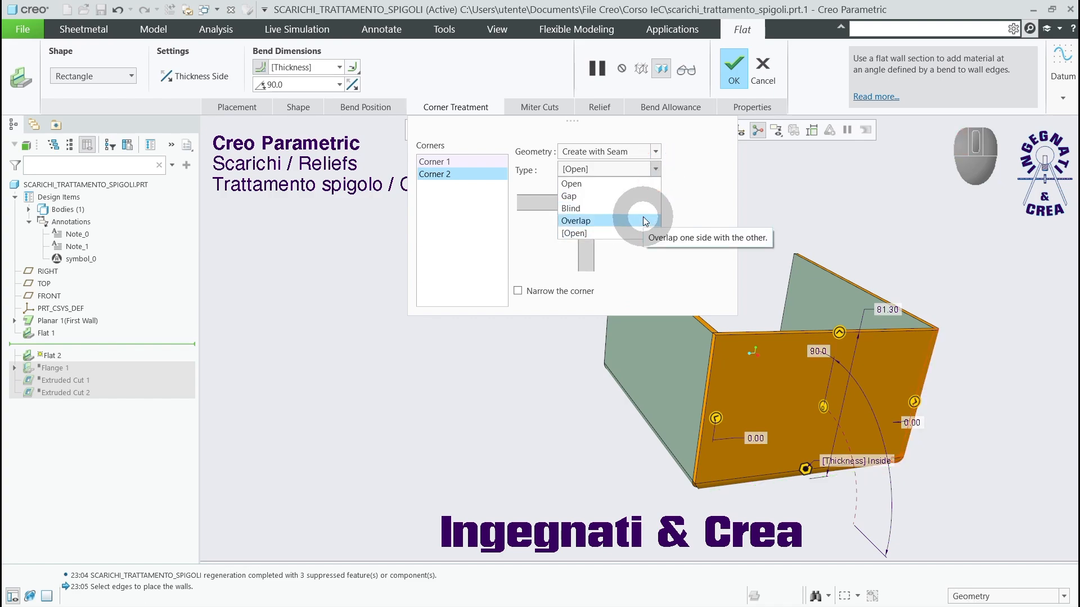
pyautogui.click(645, 221)
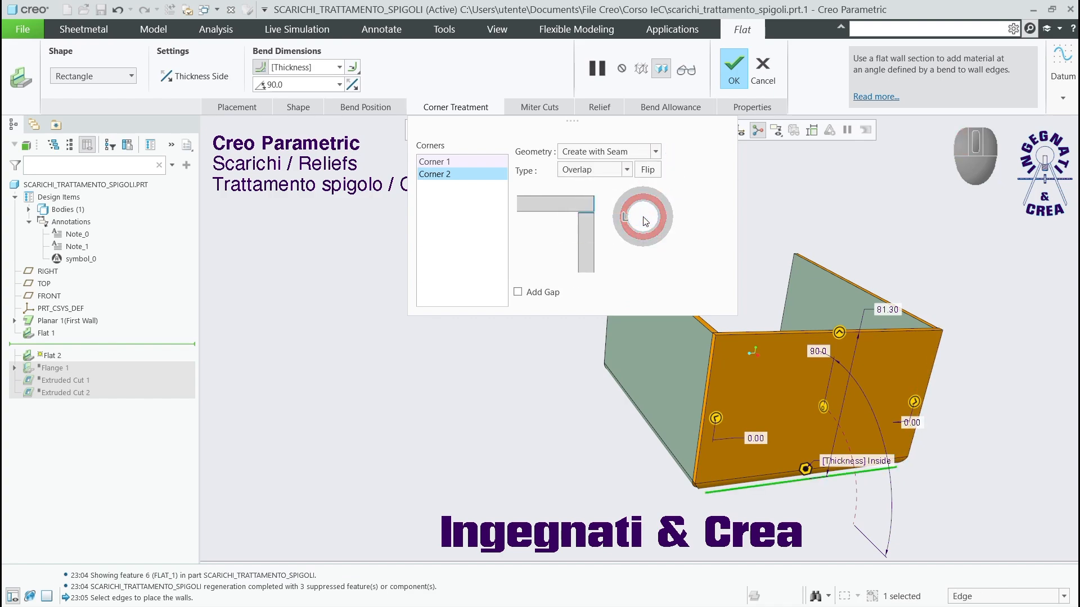
pyautogui.moveTo(725, 255); pyautogui.dragTo(768, 306, button='middle')
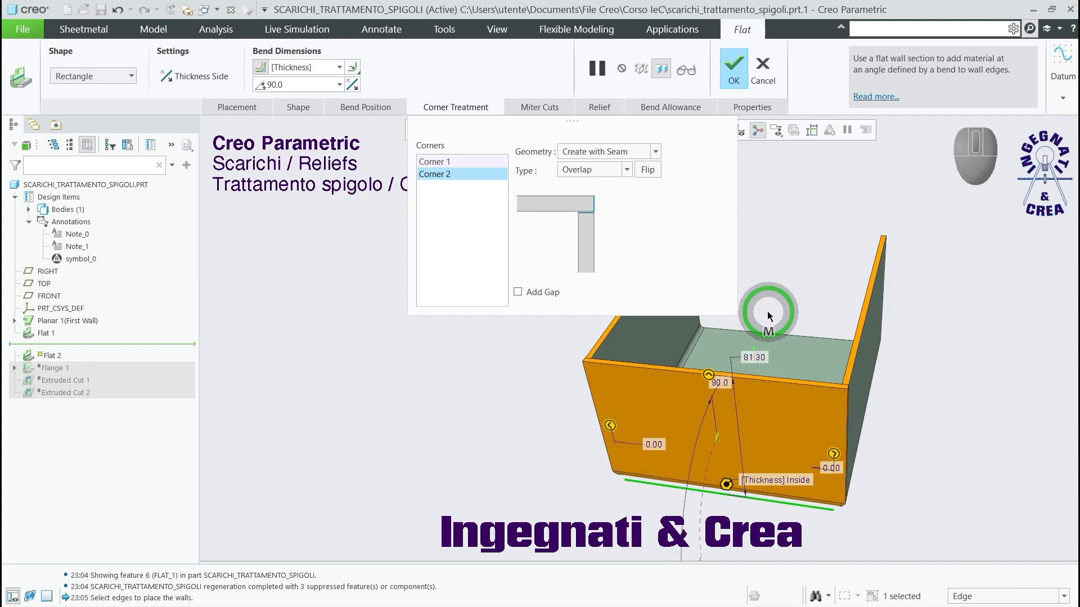
pyautogui.click(734, 69)
pyautogui.moveTo(776, 260); pyautogui.dragTo(746, 325, button='middle')
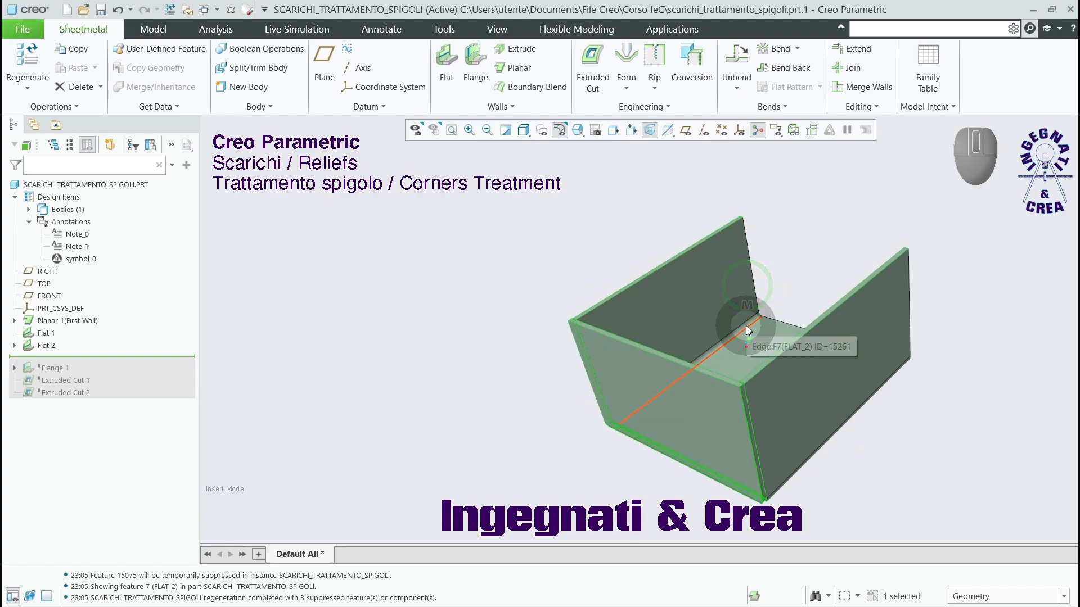
pyautogui.keyDown('shift'); pyautogui.moveTo(786, 387); pyautogui.dragTo(587, 349, button='middle'); pyautogui.keyUp('shift')
pyautogui.keyDown('shift'); pyautogui.moveTo(582, 297); pyautogui.dragTo(650, 314, button='middle'); pyautogui.keyUp('shift')
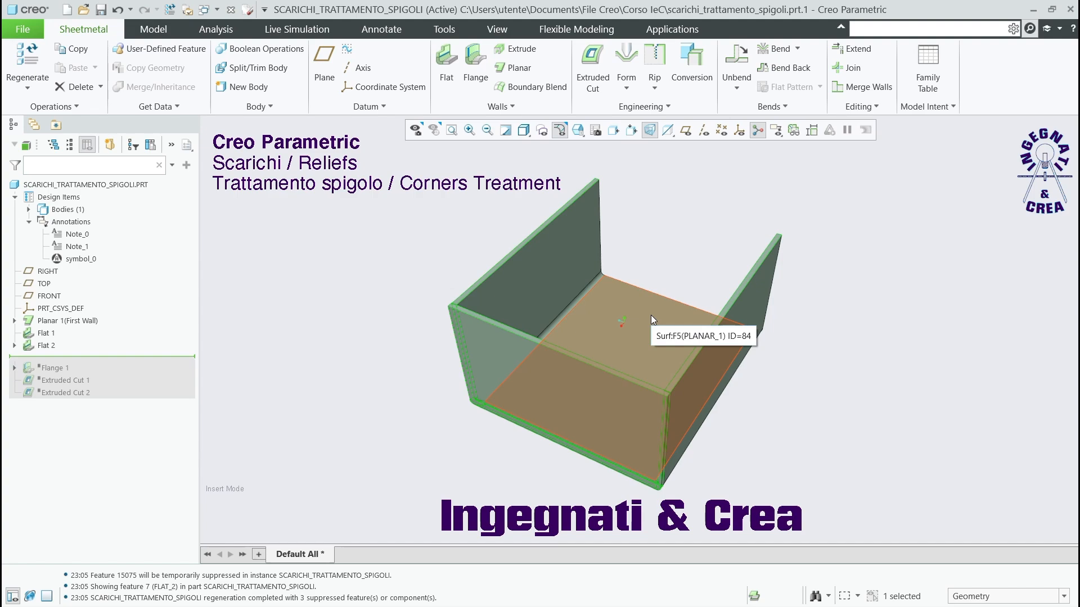
pyautogui.click(464, 384)
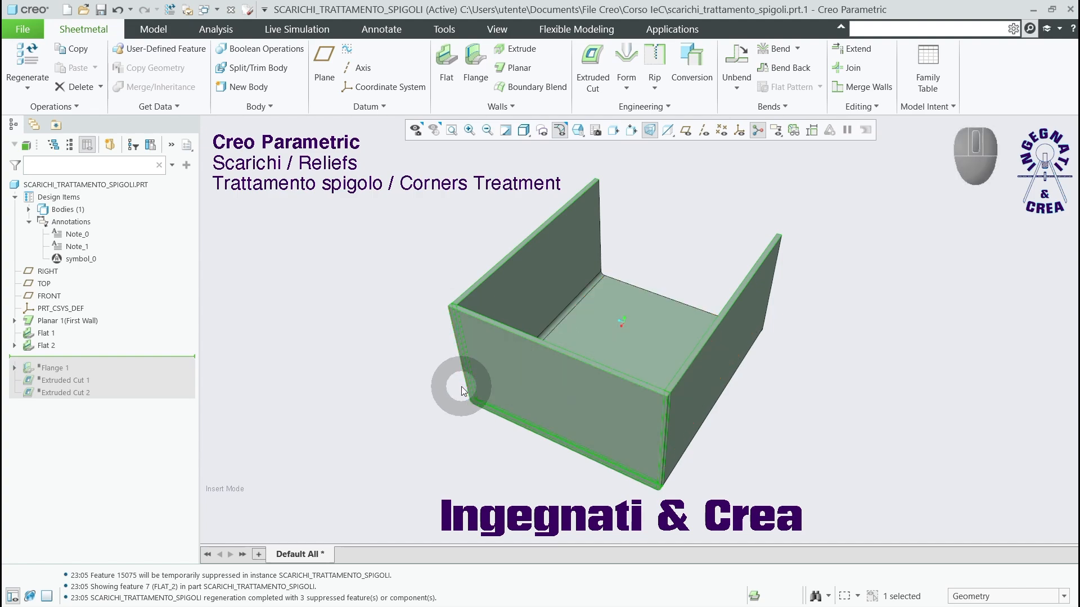